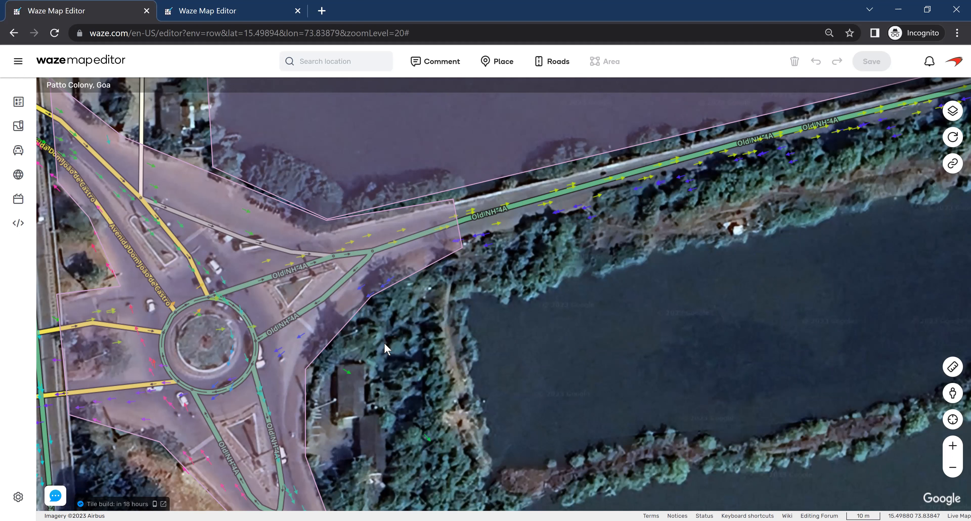
Examine the satellite imagery south of Old NH-4A, east of the roundabout, for unmapped ponds.
{"action": "left_click_drag", "start_coordinate": [432, 430], "coordinate": [412, 412]}
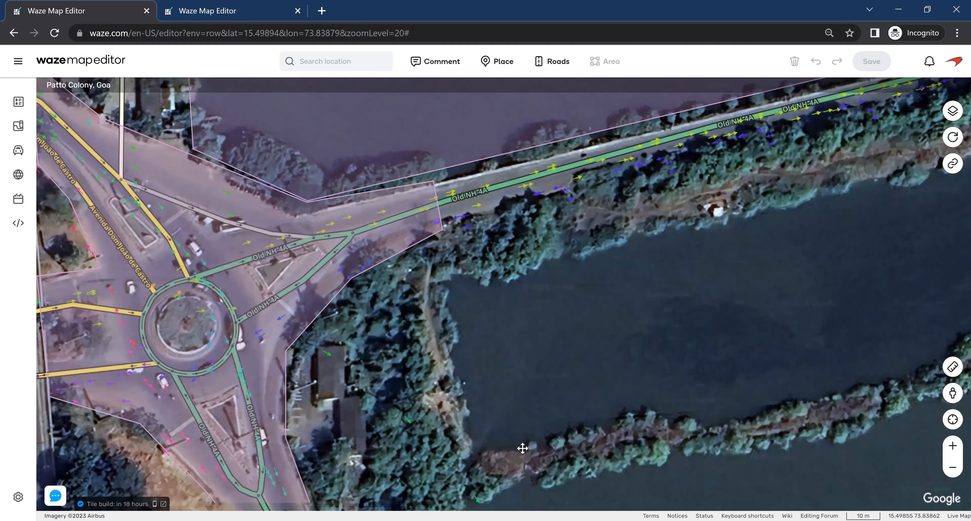
{"action": "left_click_drag", "start_coordinate": [538, 398], "coordinate": [561, 408]}
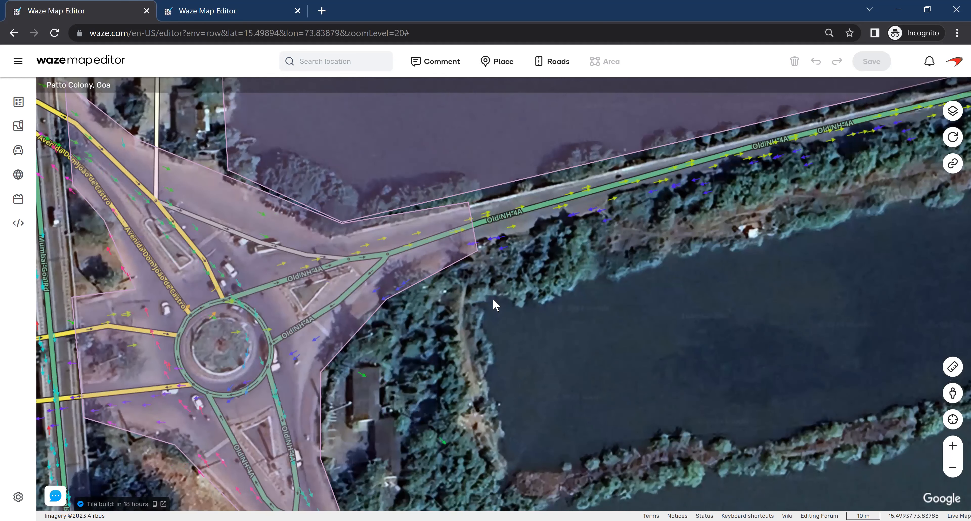
{"action": "left_click_drag", "start_coordinate": [592, 310], "coordinate": [510, 429]}
{"action": "left_click", "coordinate": [952, 467]}
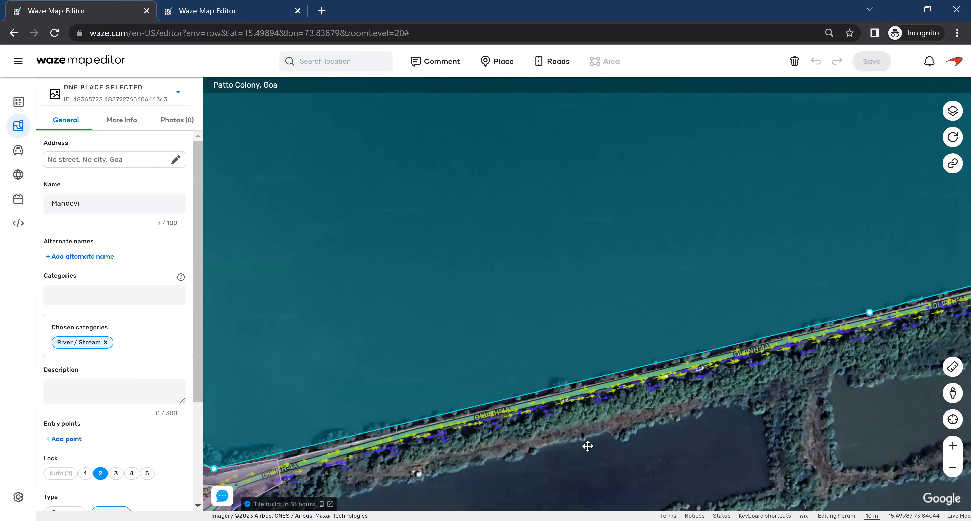
{"action": "left_click_drag", "start_coordinate": [587, 444], "coordinate": [585, 425]}
{"action": "left_click_drag", "start_coordinate": [580, 276], "coordinate": [573, 268]}
{"action": "left_click_drag", "start_coordinate": [699, 313], "coordinate": [325, 388]}
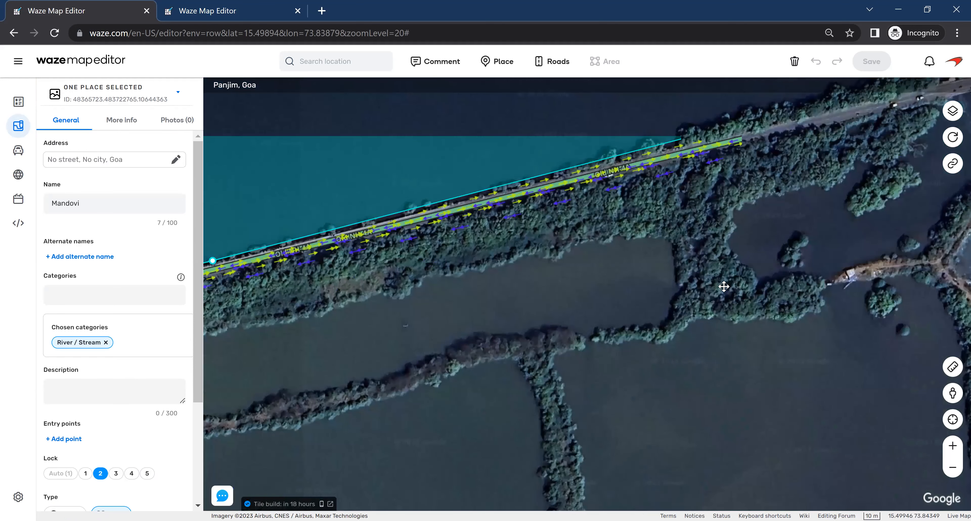
{"action": "left_click_drag", "start_coordinate": [704, 278], "coordinate": [485, 336]}
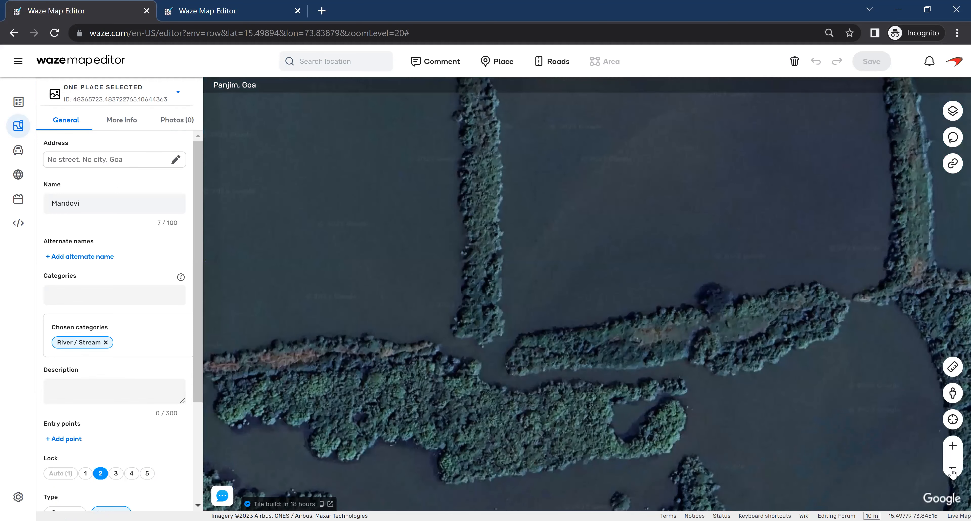
{"action": "scroll", "coordinate": [595, 373], "scroll_direction": "down", "scroll_amount": 1}
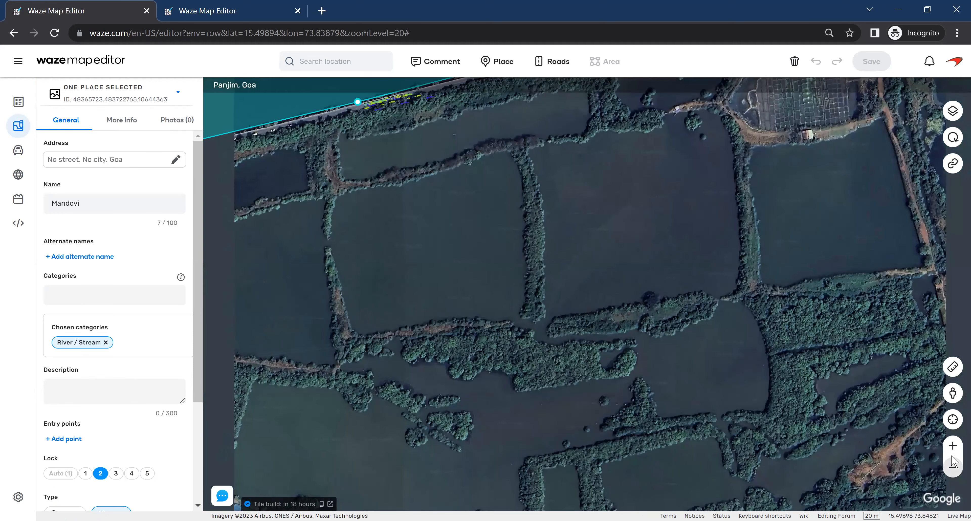
{"action": "left_click", "coordinate": [954, 470]}
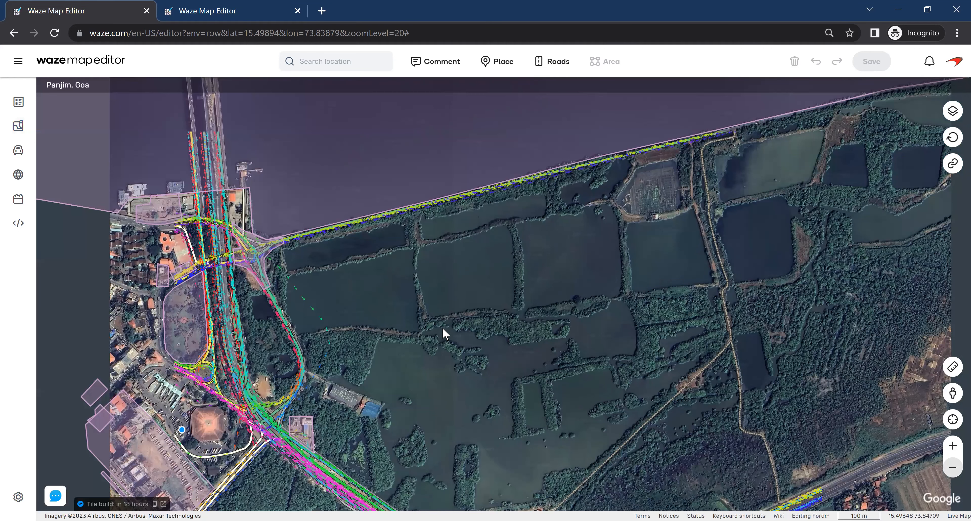
Review the map layer settings and examine the GPS tracks and pond boundaries between the roundabout and Old NH-4A.
{"action": "left_click", "coordinate": [952, 448]}
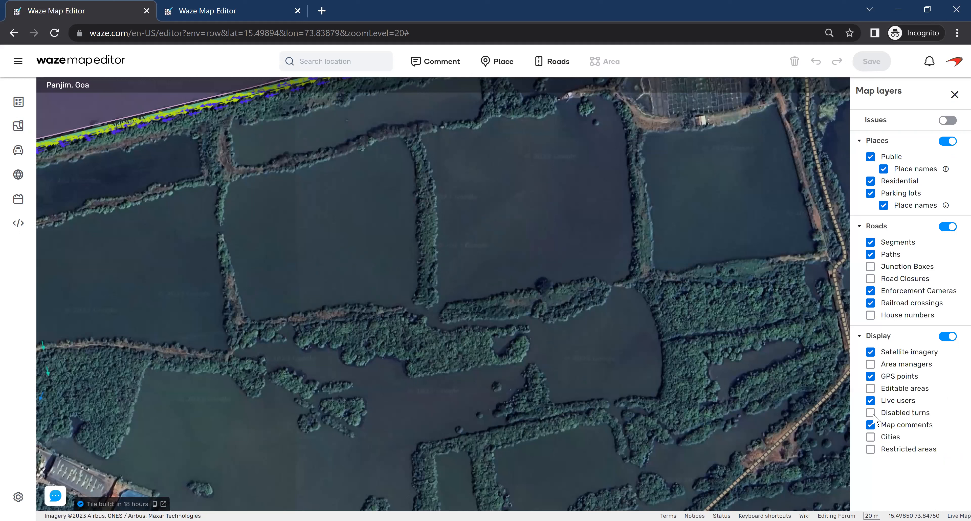
{"action": "left_click", "coordinate": [956, 100]}
{"action": "left_click_drag", "start_coordinate": [410, 337], "coordinate": [587, 323]}
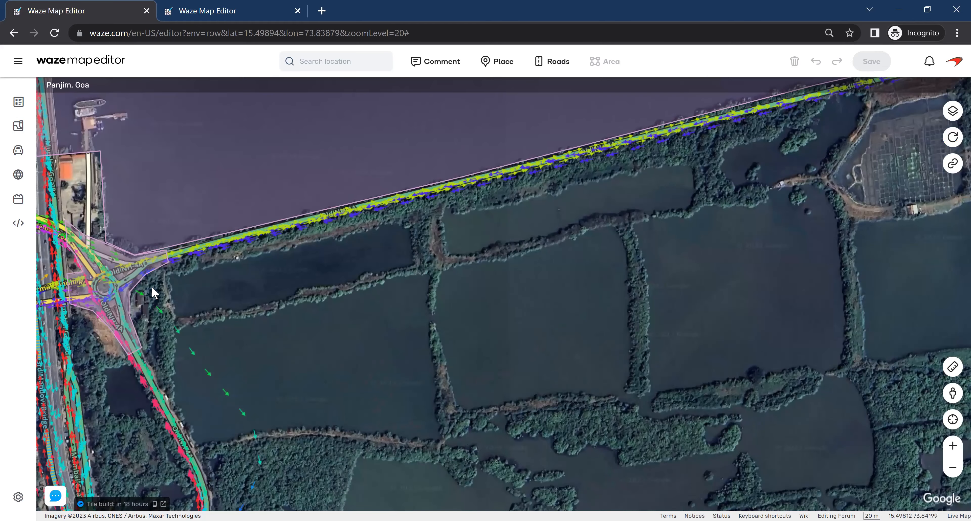
{"action": "left_click_drag", "start_coordinate": [572, 166], "coordinate": [566, 186]}
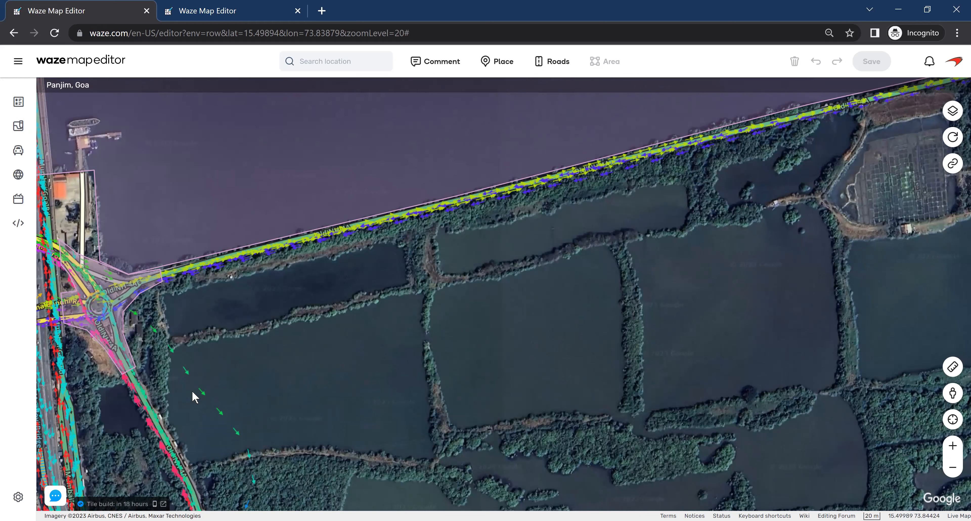
{"action": "left_click_drag", "start_coordinate": [224, 375], "coordinate": [215, 304]}
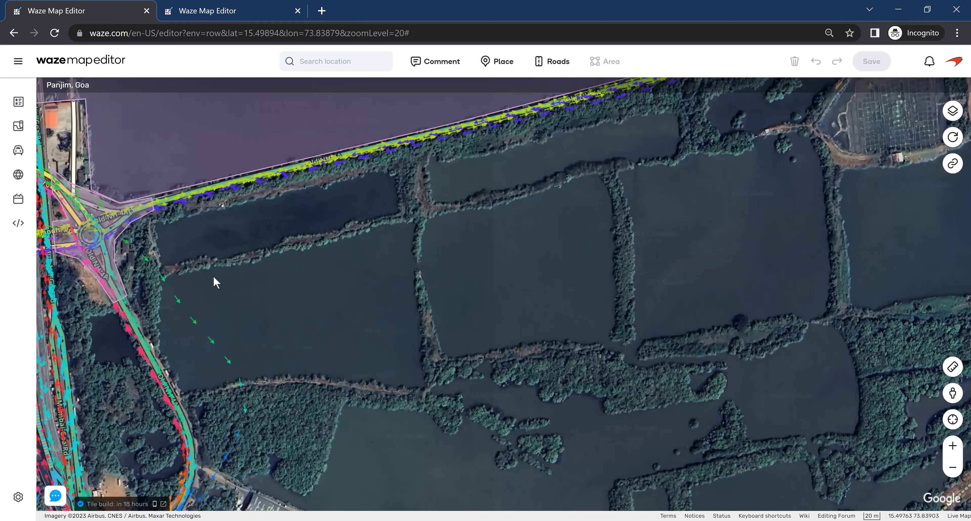
{"action": "left_click_drag", "start_coordinate": [97, 331], "coordinate": [79, 263]}
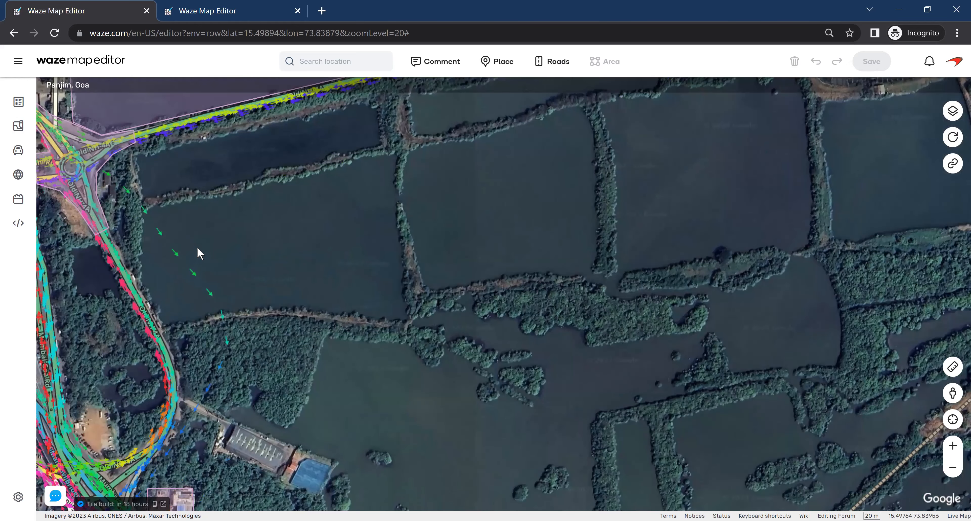
{"action": "left_click", "coordinate": [953, 446]}
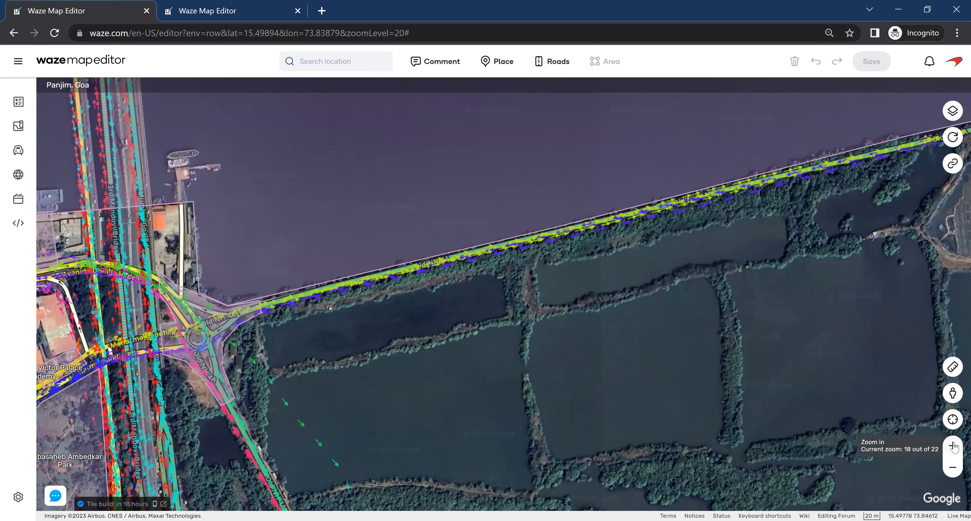
{"action": "left_click", "coordinate": [953, 446]}
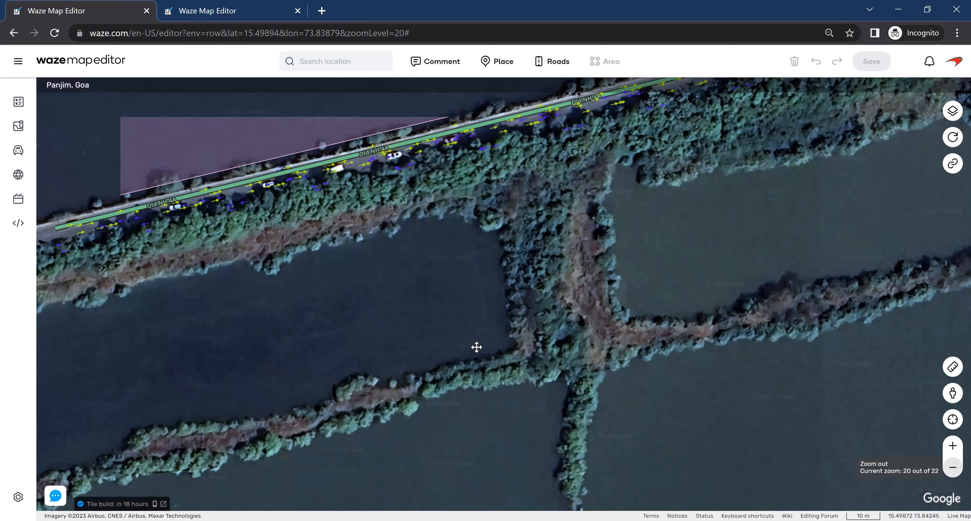
{"action": "left_click_drag", "start_coordinate": [476, 347], "coordinate": [493, 340]}
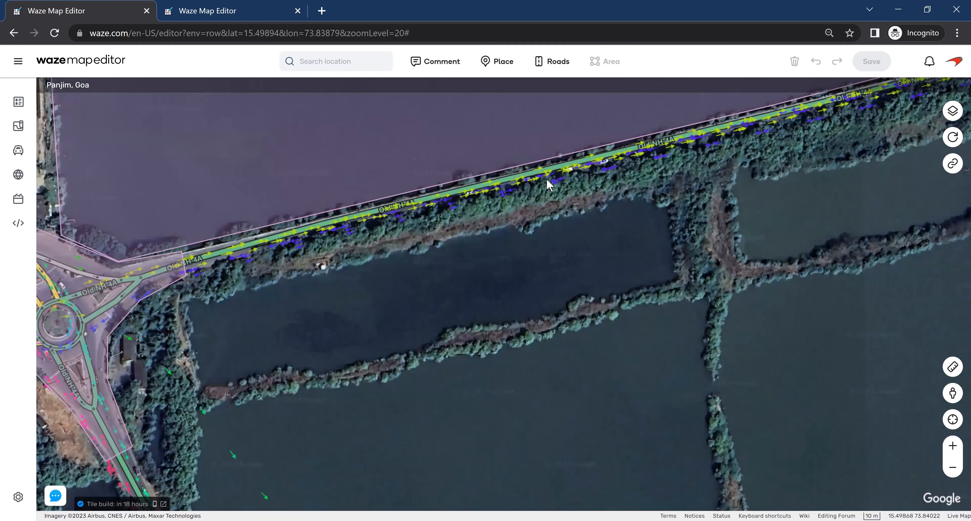
Draw a Natural Feature area around the elongated pond just south of Old NH-4A, nearest the roundabout, following its banks.
{"action": "left_click", "coordinate": [501, 66]}
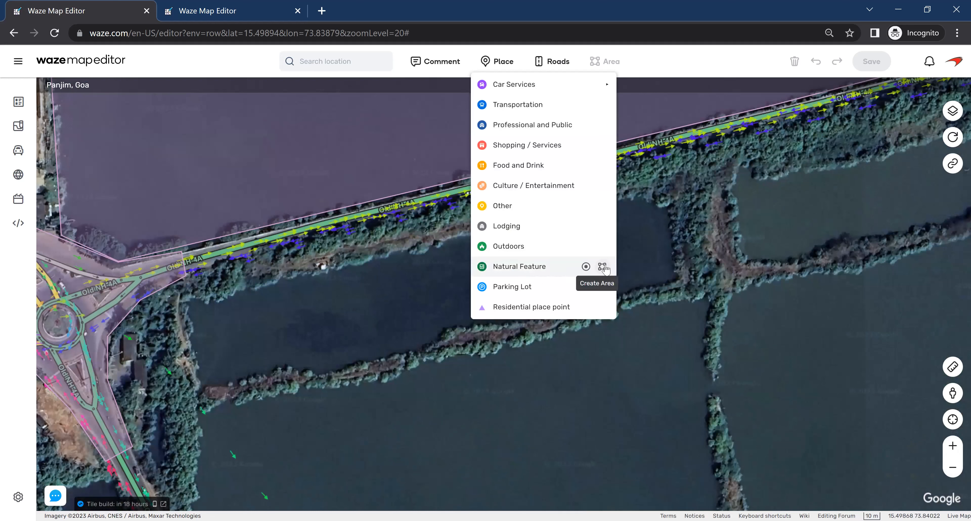
{"action": "left_click", "coordinate": [603, 267]}
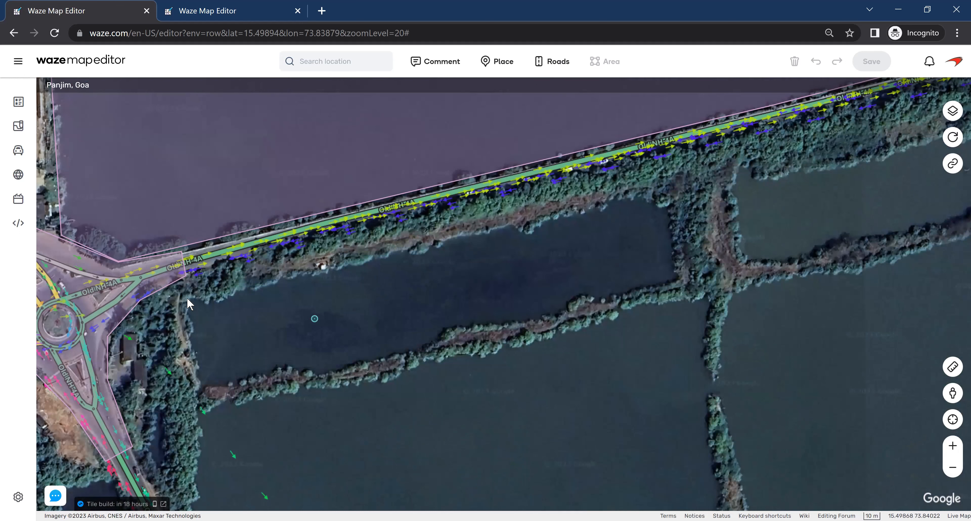
{"action": "left_click", "coordinate": [181, 290]}
{"action": "scroll", "coordinate": [504, 225], "scroll_direction": "up", "scroll_amount": 1}
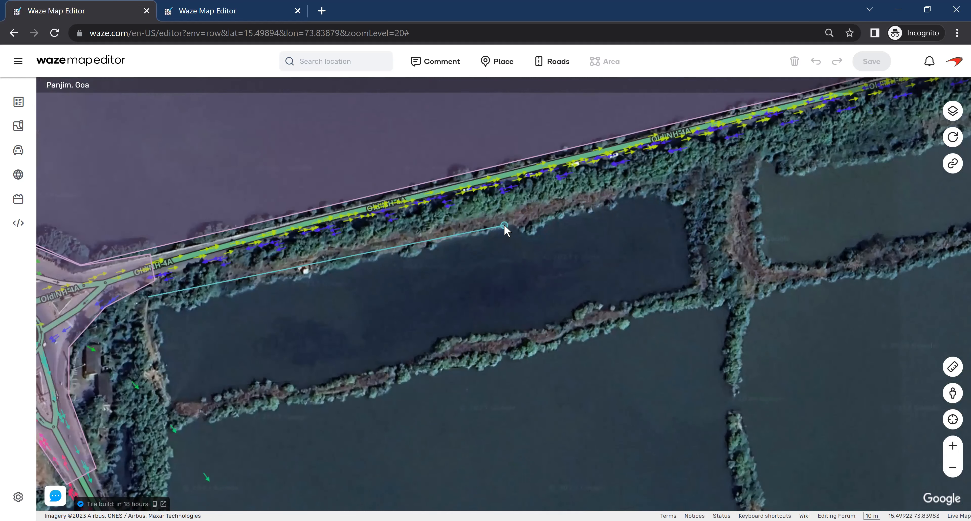
{"action": "scroll", "coordinate": [478, 226], "scroll_direction": "up", "scroll_amount": 1}
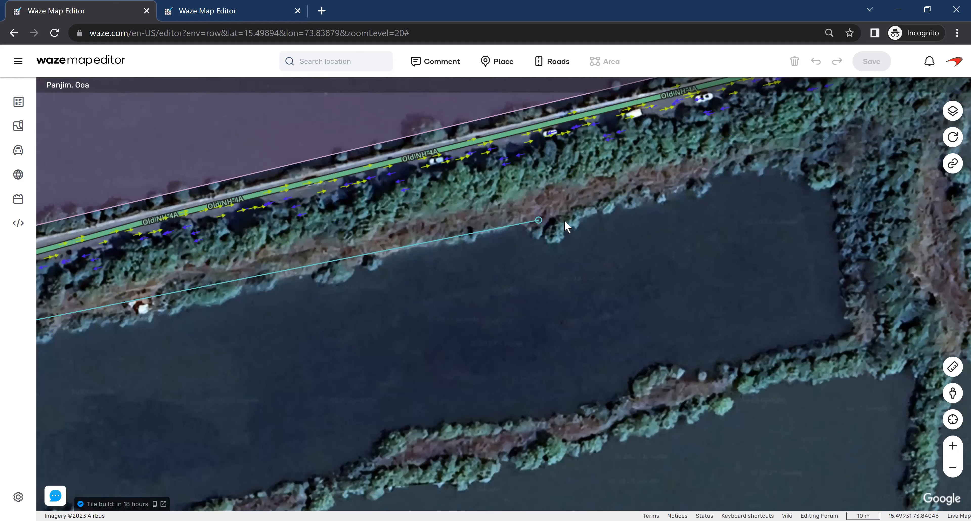
{"action": "scroll", "coordinate": [564, 220], "scroll_direction": "down", "scroll_amount": 1}
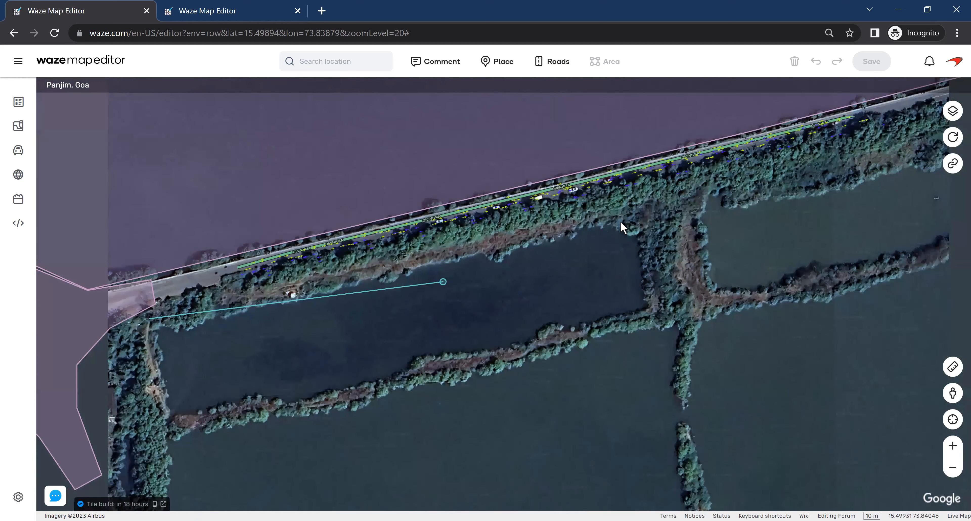
{"action": "double_click", "coordinate": [649, 307]}
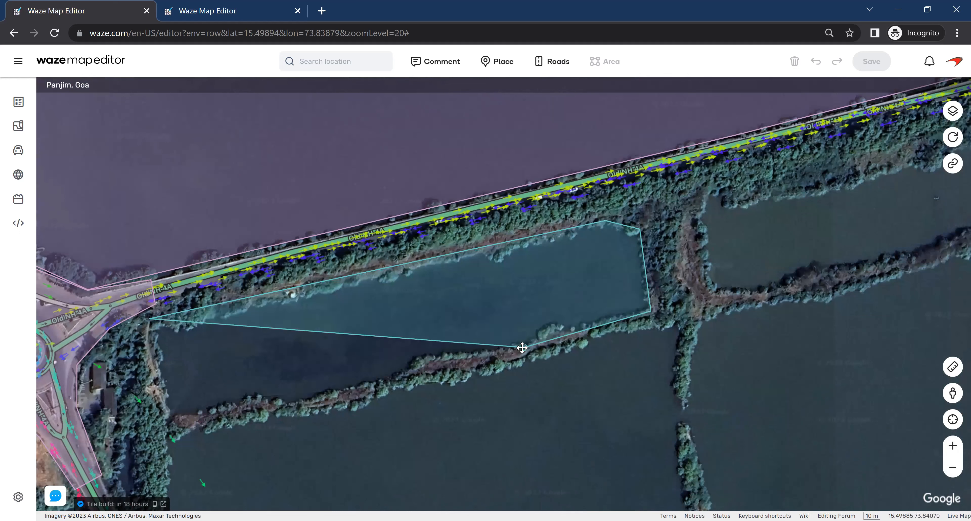
{"action": "left_click", "coordinate": [427, 360]}
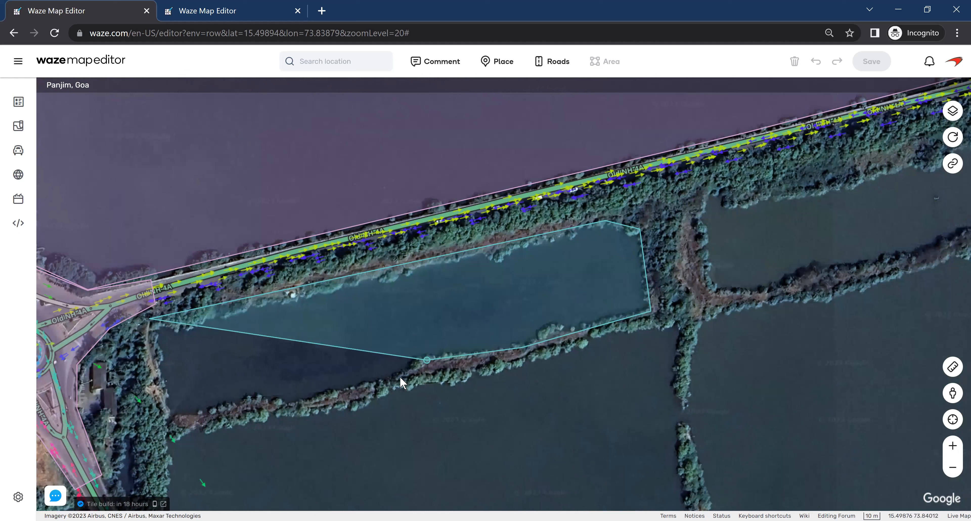
{"action": "left_click", "coordinate": [356, 386]}
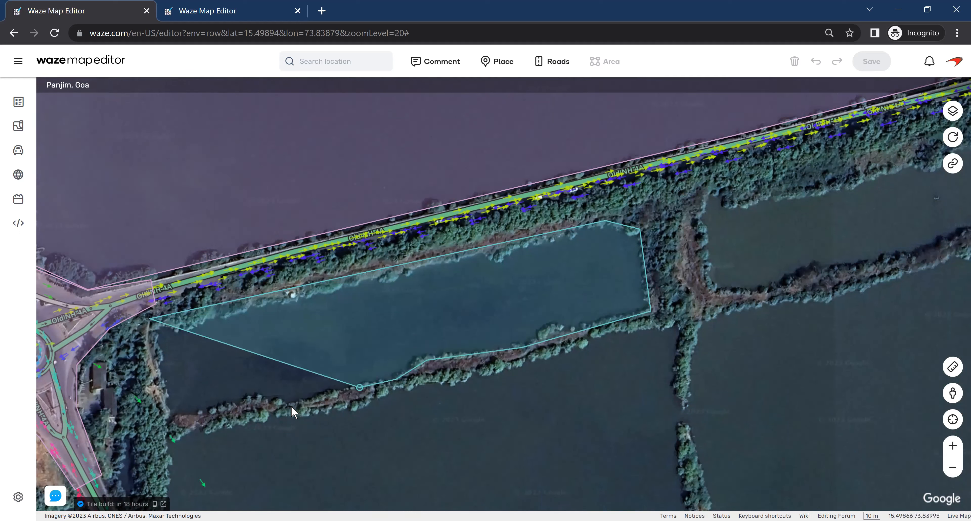
{"action": "left_click", "coordinate": [291, 405]}
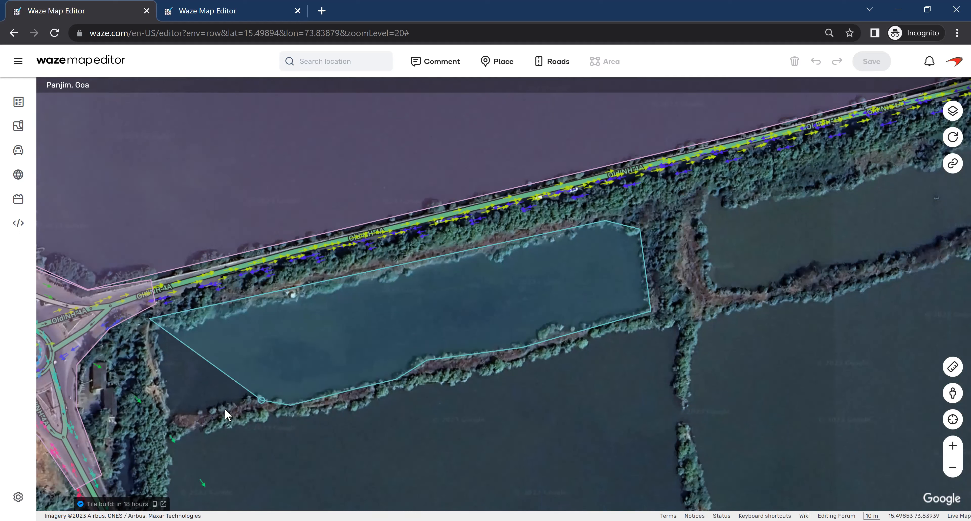
{"action": "left_click", "coordinate": [259, 400]}
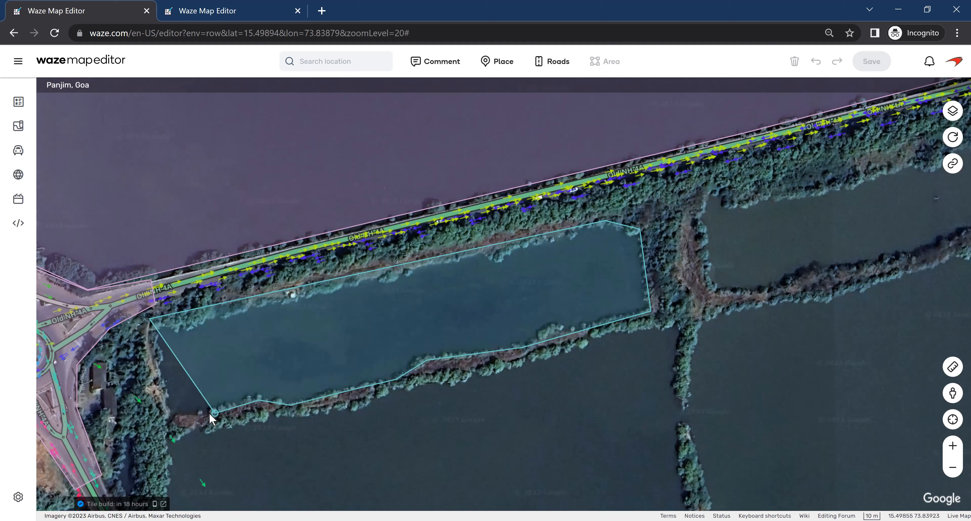
{"action": "double_click", "coordinate": [169, 415]}
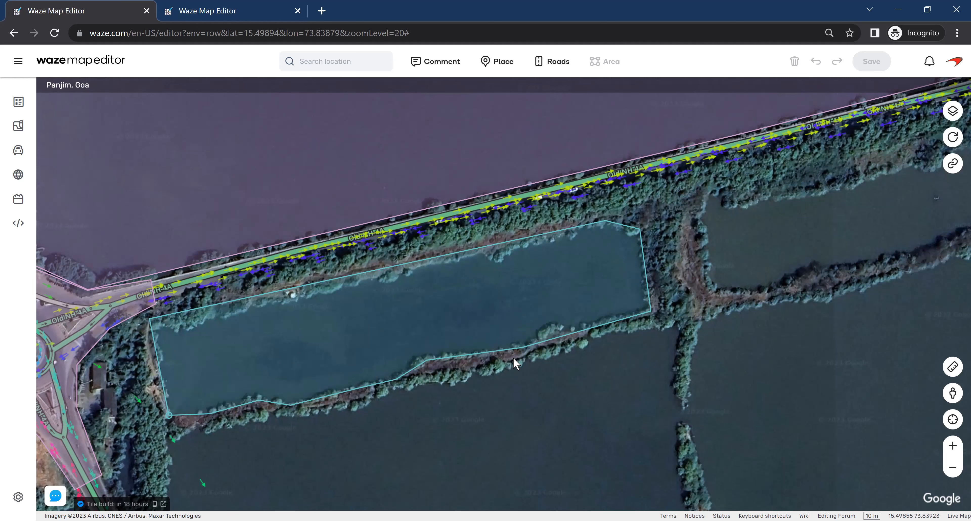
Categorise the new pond area as Sea / Lake / Pond and set its lock level to 2.
{"action": "left_click", "coordinate": [120, 400]}
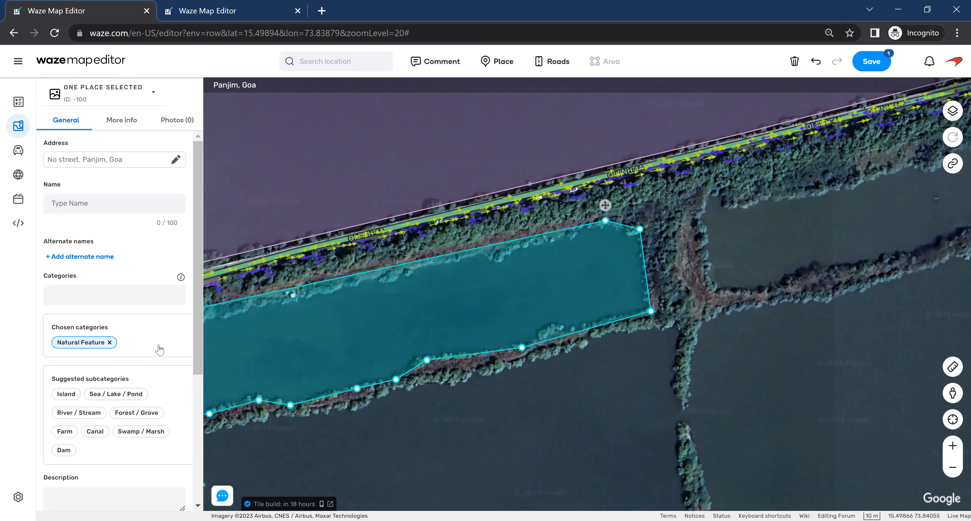
{"action": "scroll", "coordinate": [101, 410], "scroll_direction": "down", "scroll_amount": 2}
{"action": "left_click", "coordinate": [101, 411]}
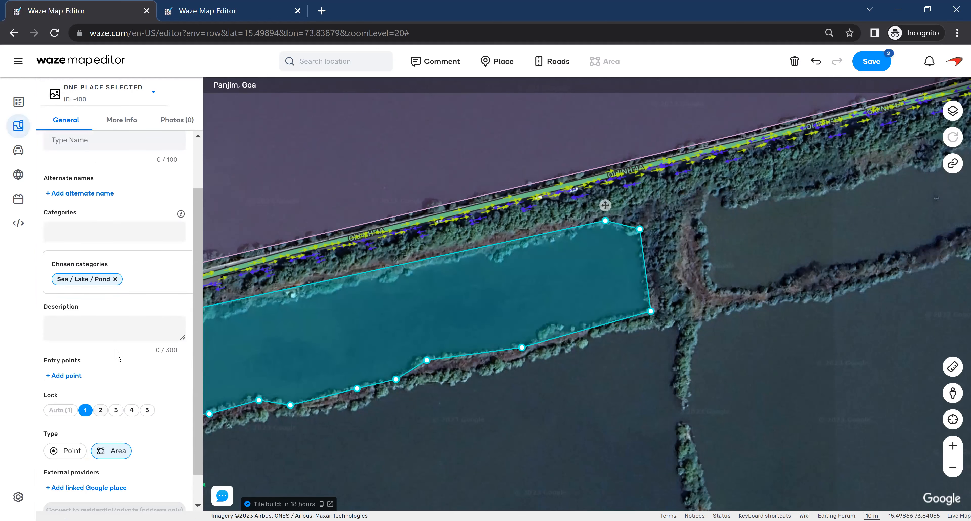
{"action": "scroll", "coordinate": [115, 353], "scroll_direction": "up", "scroll_amount": 2}
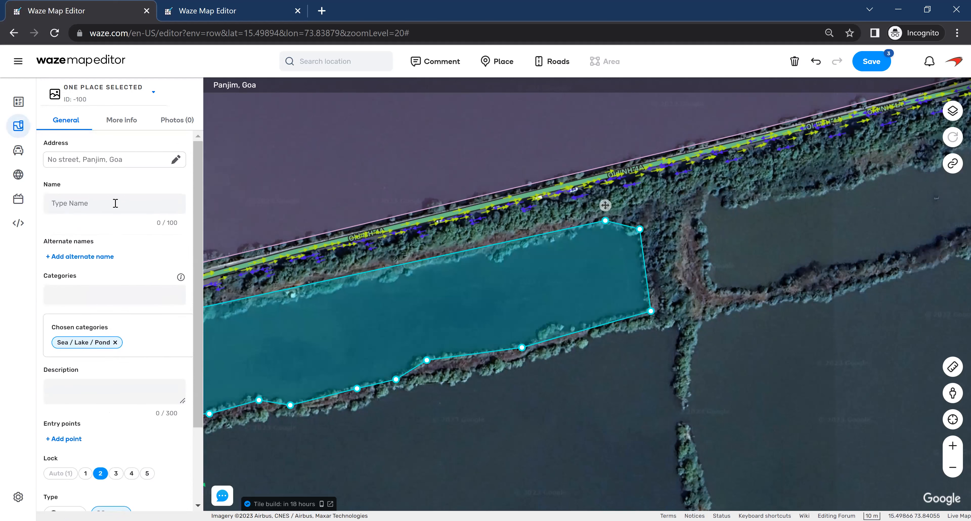
{"action": "left_click", "coordinate": [700, 245]}
Start a Natural Feature area on the next pond east and trace its western, southern and eastern banks.
{"action": "left_click_drag", "start_coordinate": [533, 279], "coordinate": [392, 314]}
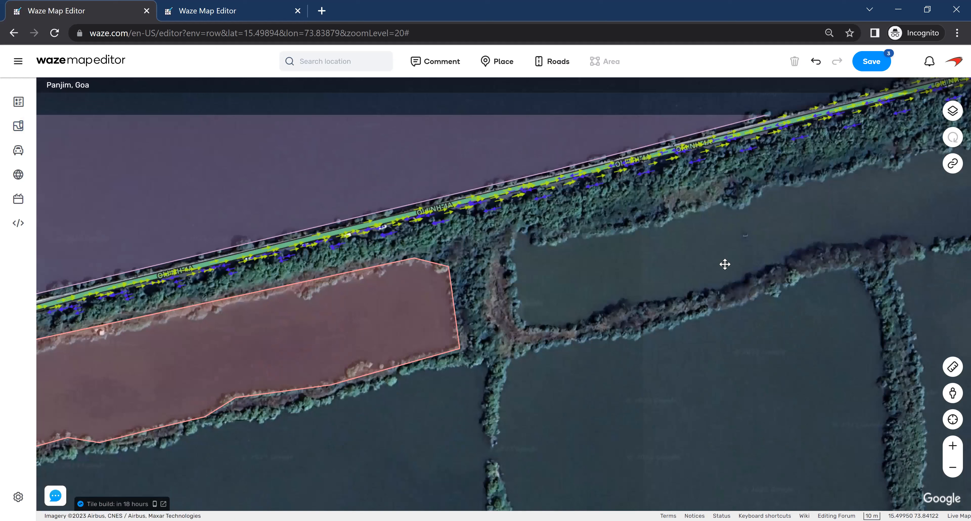
{"action": "left_click", "coordinate": [497, 60]}
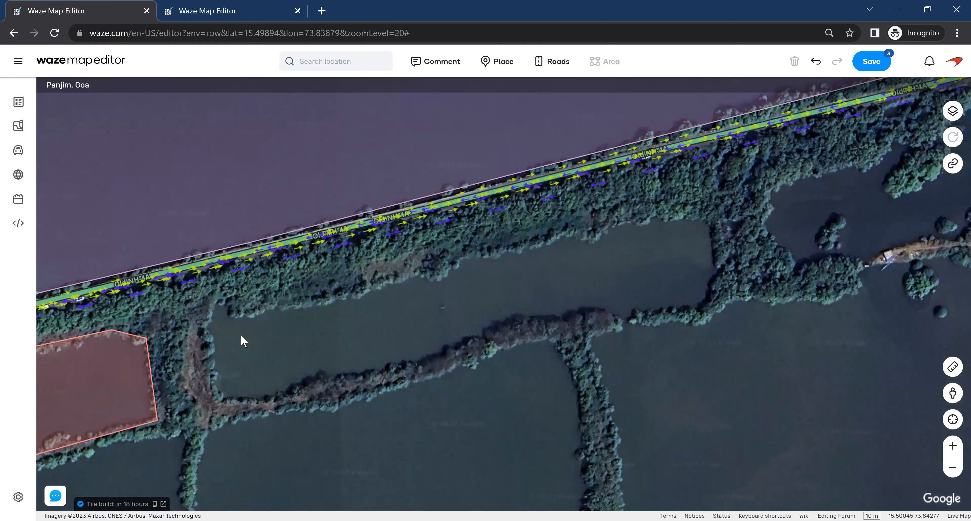
{"action": "left_click", "coordinate": [213, 300]}
{"action": "left_click", "coordinate": [215, 399]}
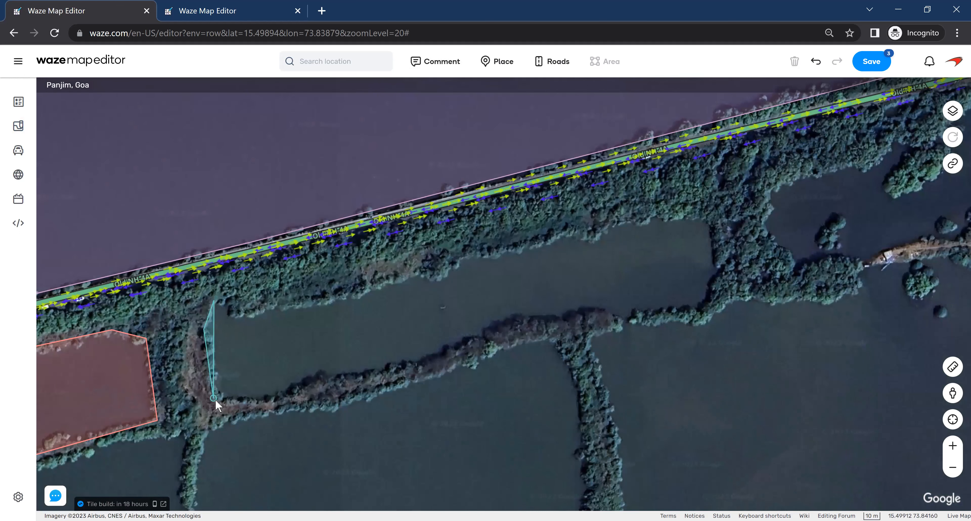
{"action": "left_click", "coordinate": [250, 402]}
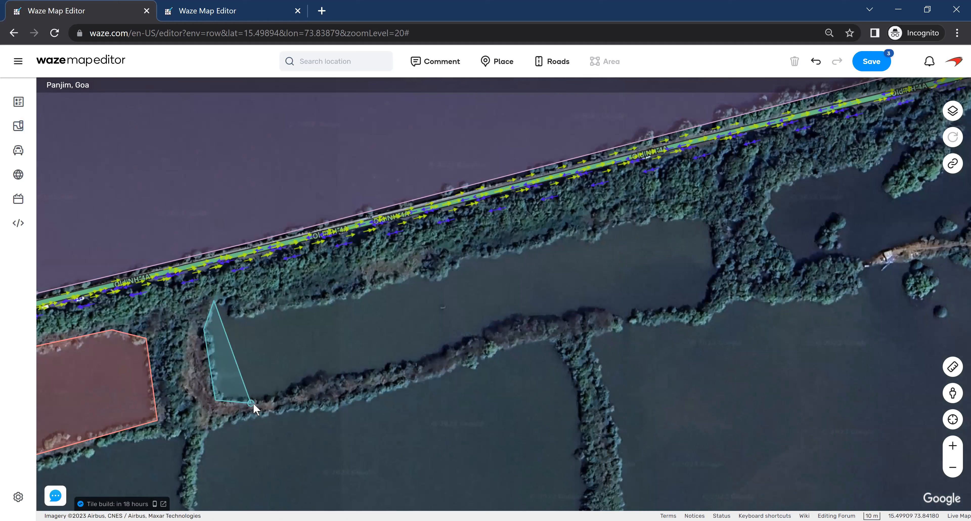
{"action": "left_click", "coordinate": [285, 398]}
{"action": "left_click", "coordinate": [317, 380]}
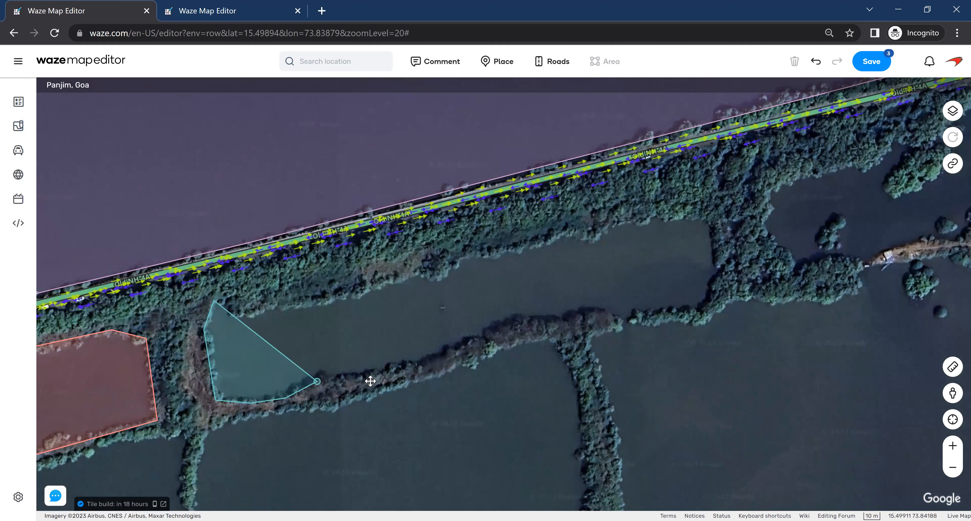
{"action": "left_click", "coordinate": [384, 374]}
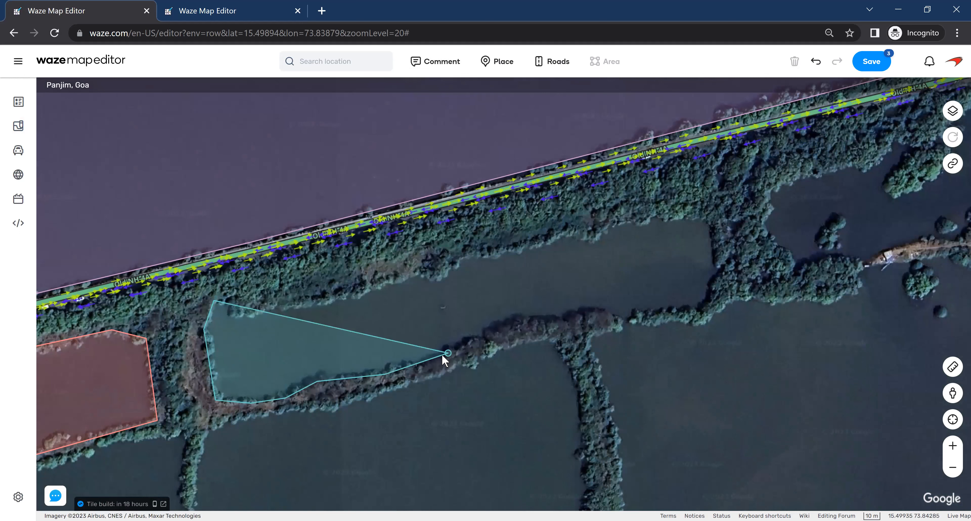
{"action": "left_click", "coordinate": [448, 353]}
{"action": "left_click", "coordinate": [514, 321]}
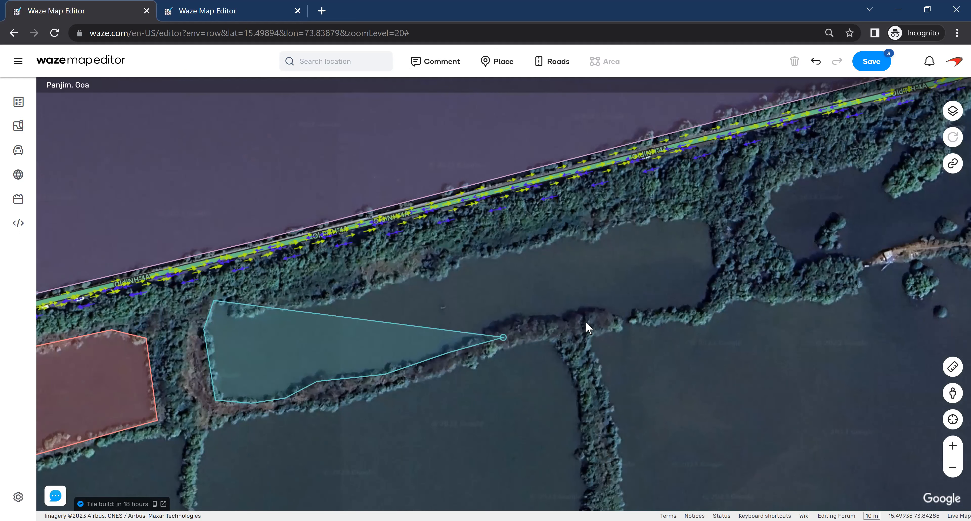
{"action": "left_click", "coordinate": [607, 314]}
{"action": "left_click", "coordinate": [620, 320]}
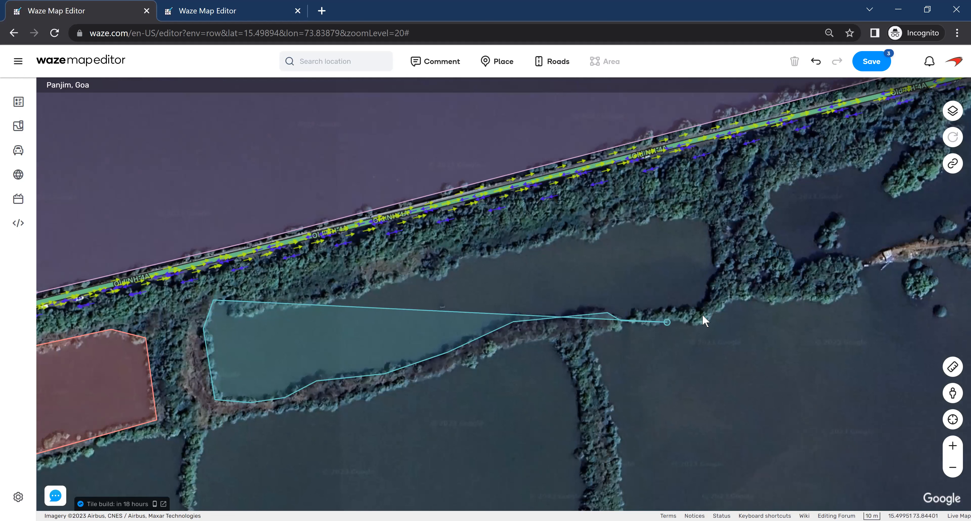
{"action": "left_click", "coordinate": [704, 313]}
{"action": "left_click", "coordinate": [722, 264]}
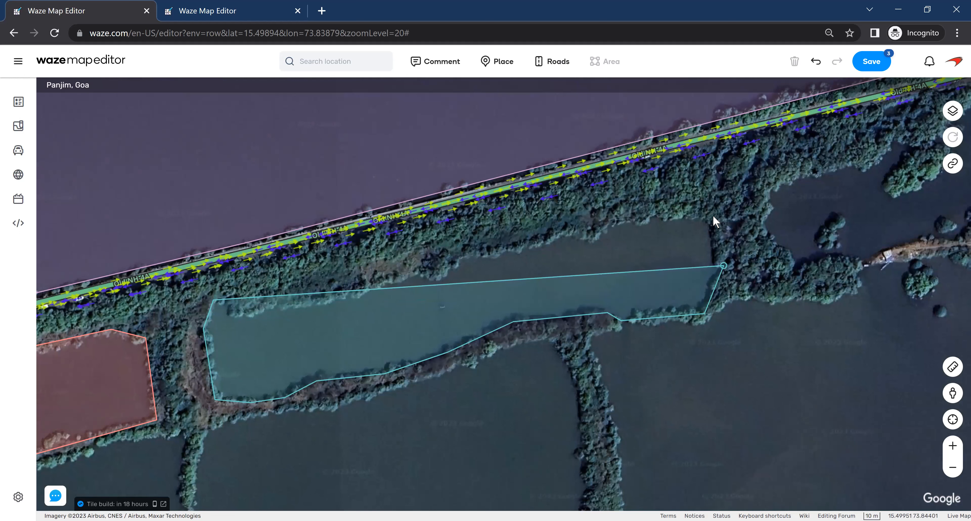
{"action": "left_click", "coordinate": [712, 216]}
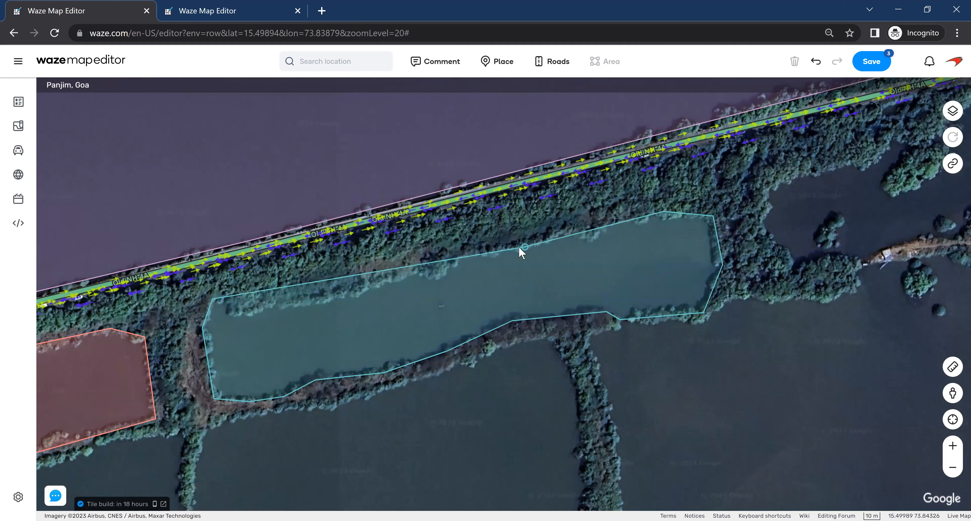
Trace the pond's northern bank back to the starting corner and close the area outline.
{"action": "left_click", "coordinate": [436, 271]}
{"action": "left_click", "coordinate": [414, 269]}
{"action": "left_click", "coordinate": [358, 288]}
{"action": "left_click", "coordinate": [271, 301]}
{"action": "left_click", "coordinate": [252, 307]}
{"action": "left_click", "coordinate": [232, 308]}
{"action": "left_click", "coordinate": [228, 295]}
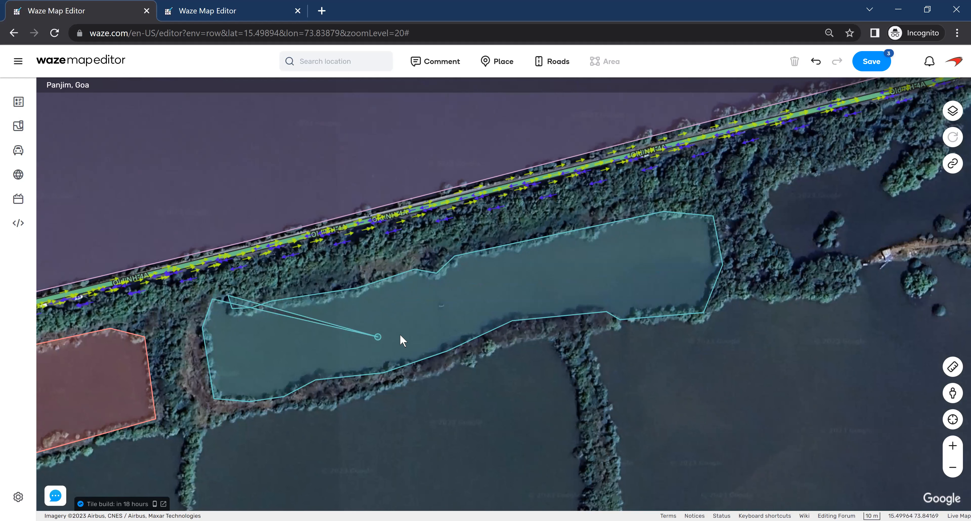
{"action": "left_click", "coordinate": [211, 297]}
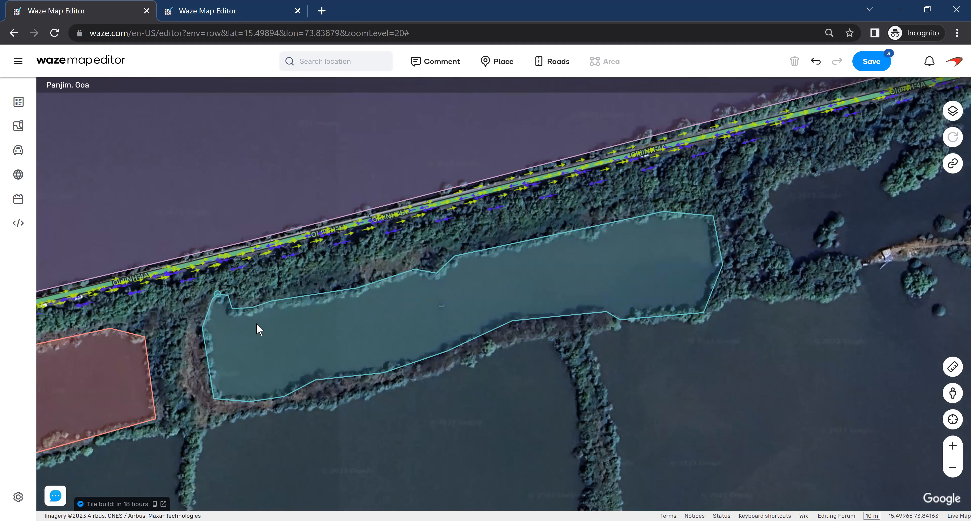
Categorise the second pond area as Sea / Lake / Pond and set its lock level to 2.
{"action": "left_click", "coordinate": [106, 396]}
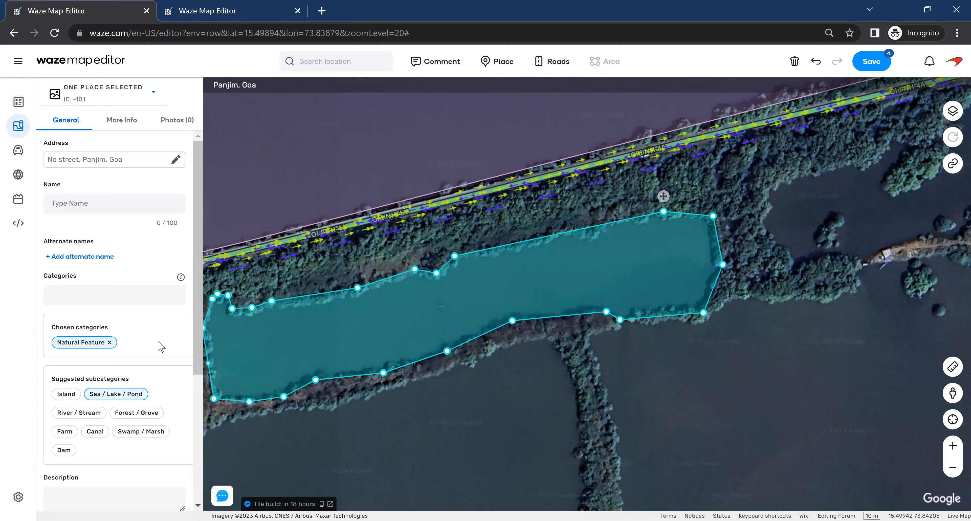
{"action": "scroll", "coordinate": [155, 347], "scroll_direction": "down", "scroll_amount": 2}
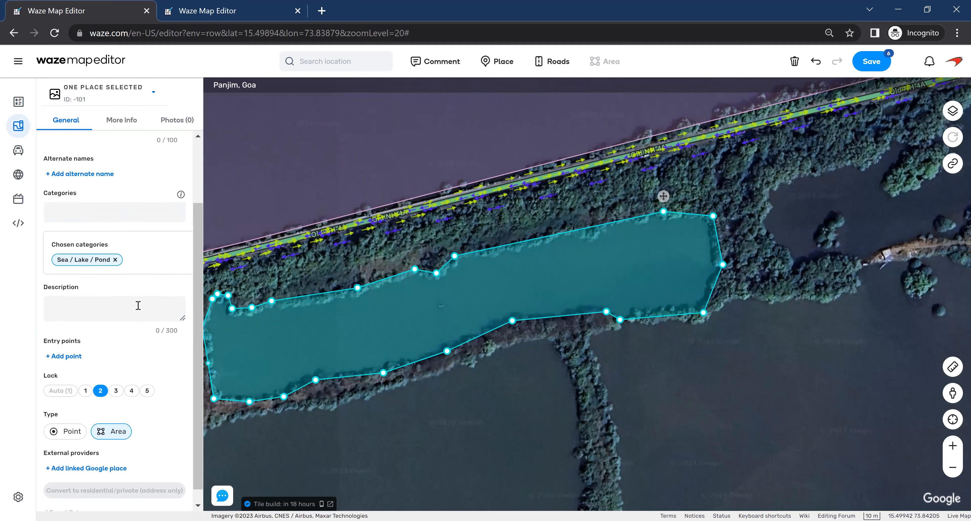
{"action": "scroll", "coordinate": [138, 305], "scroll_direction": "up", "scroll_amount": 2}
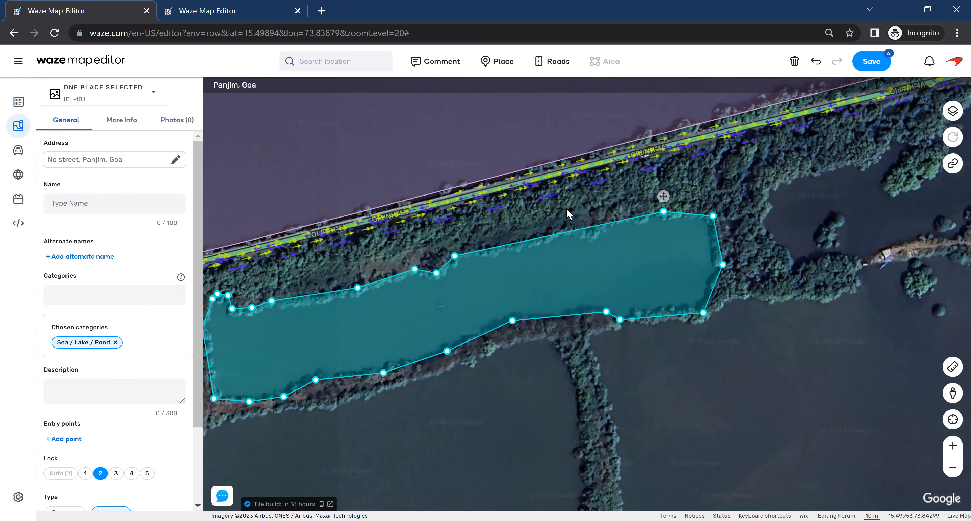
Start a Natural Feature area on the irregular pond further east, tracing its western, southern and eastern banks towards Old NH-4A.
{"action": "left_click_drag", "start_coordinate": [569, 206], "coordinate": [331, 236]}
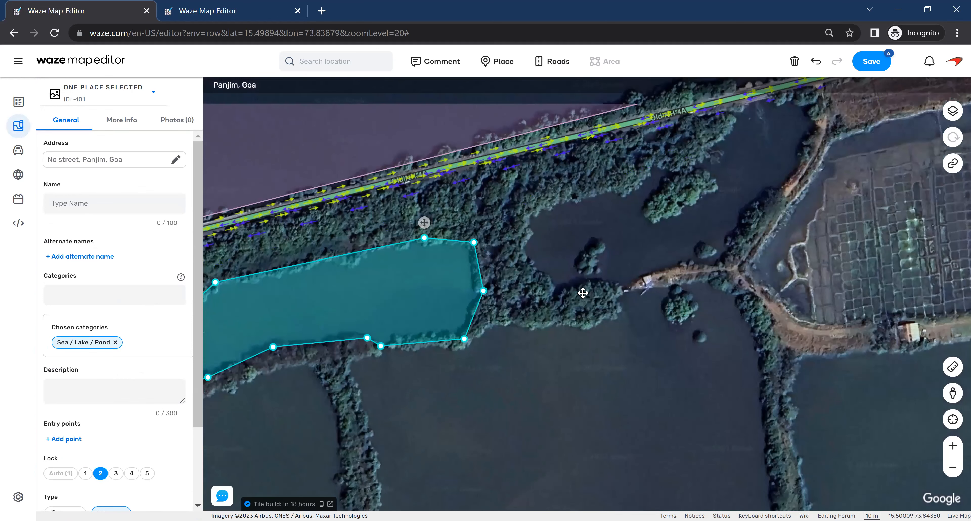
{"action": "left_click", "coordinate": [607, 292]}
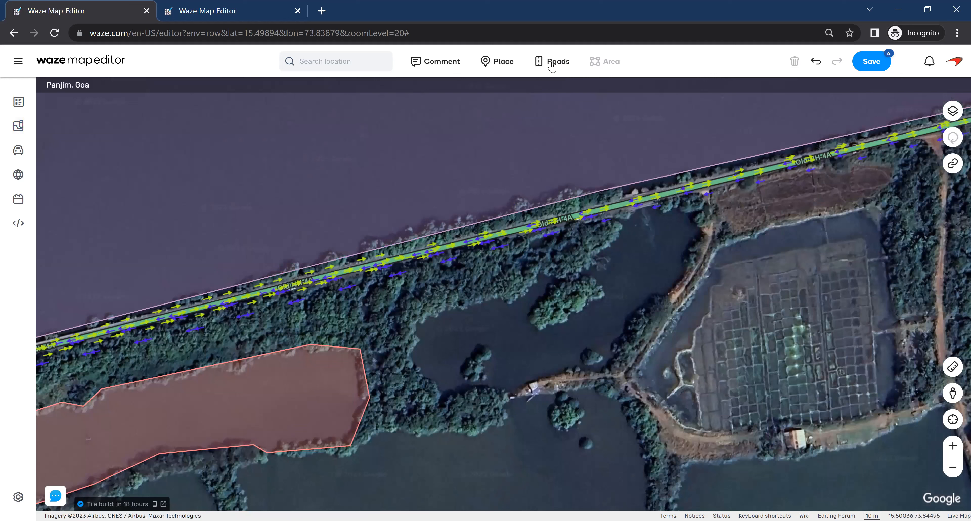
{"action": "left_click", "coordinate": [478, 64]}
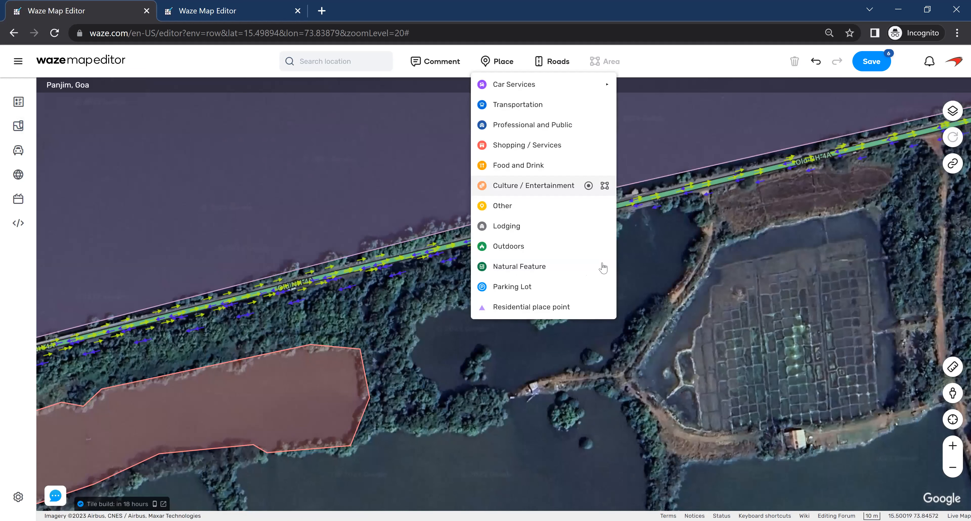
{"action": "left_click", "coordinate": [410, 320]}
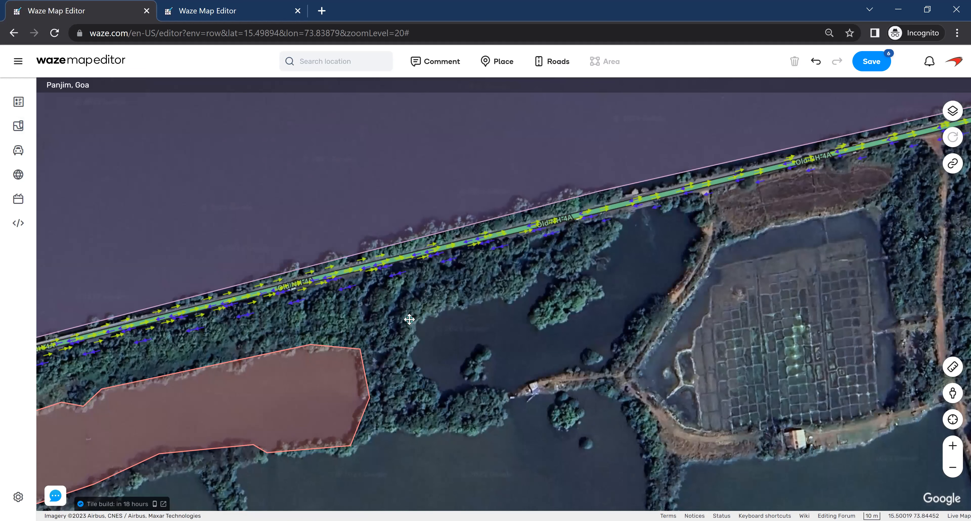
{"action": "left_click", "coordinate": [403, 365]}
{"action": "double_click", "coordinate": [437, 395]}
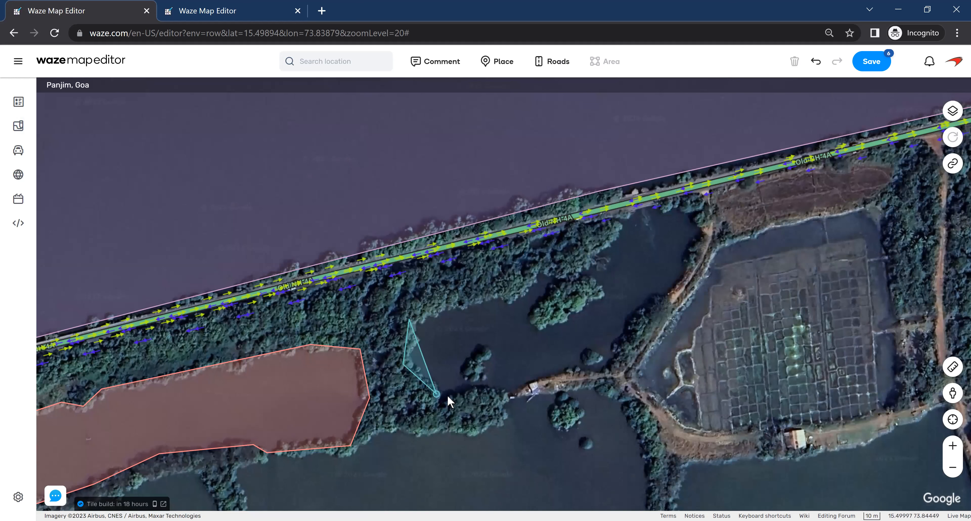
{"action": "left_click", "coordinate": [491, 391]}
{"action": "left_click", "coordinate": [525, 389]}
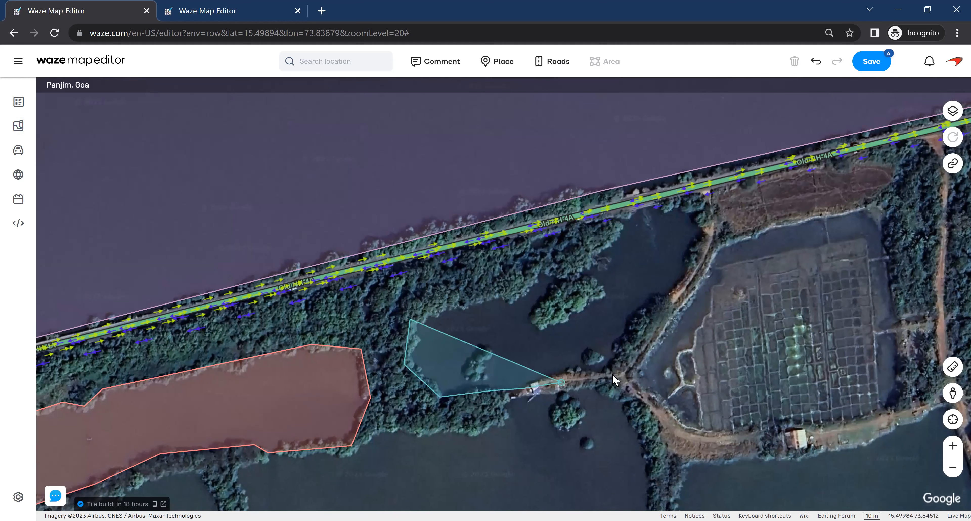
{"action": "left_click", "coordinate": [619, 371]}
{"action": "double_click", "coordinate": [668, 296]}
{"action": "left_click_drag", "start_coordinate": [689, 280], "coordinate": [705, 227]}
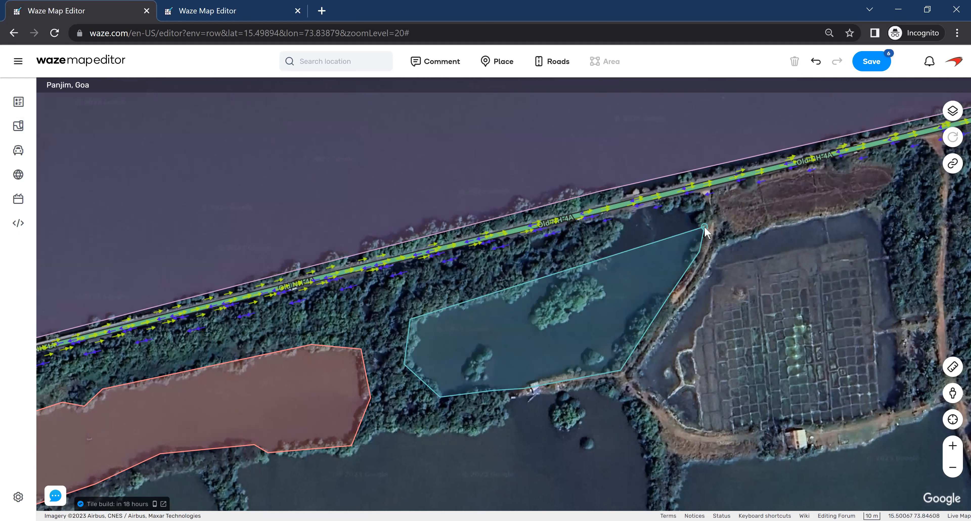
{"action": "left_click", "coordinate": [704, 227]}
Continue the outline around the pond's northeast corner and along the tree-lined bank beside Old NH-4A.
{"action": "scroll", "coordinate": [704, 227], "scroll_direction": "up", "scroll_amount": 1}
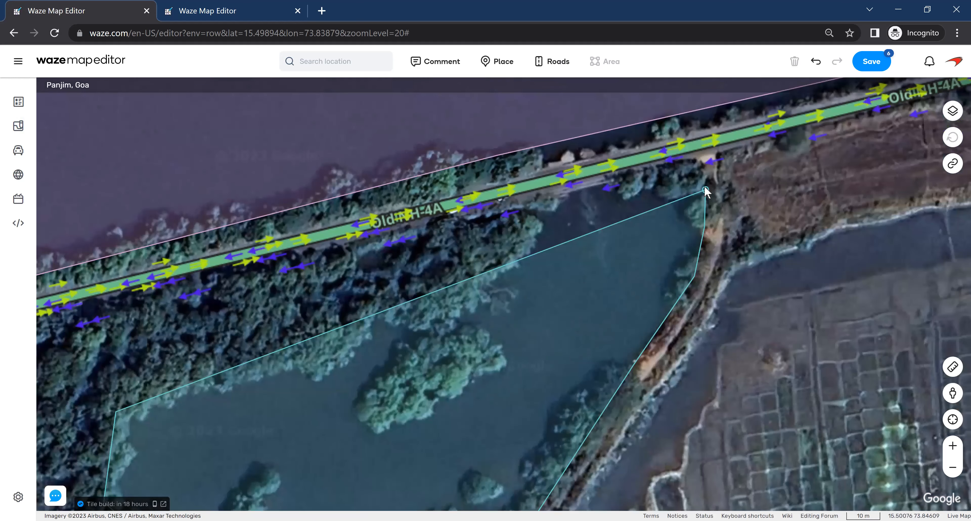
{"action": "left_click", "coordinate": [694, 172]}
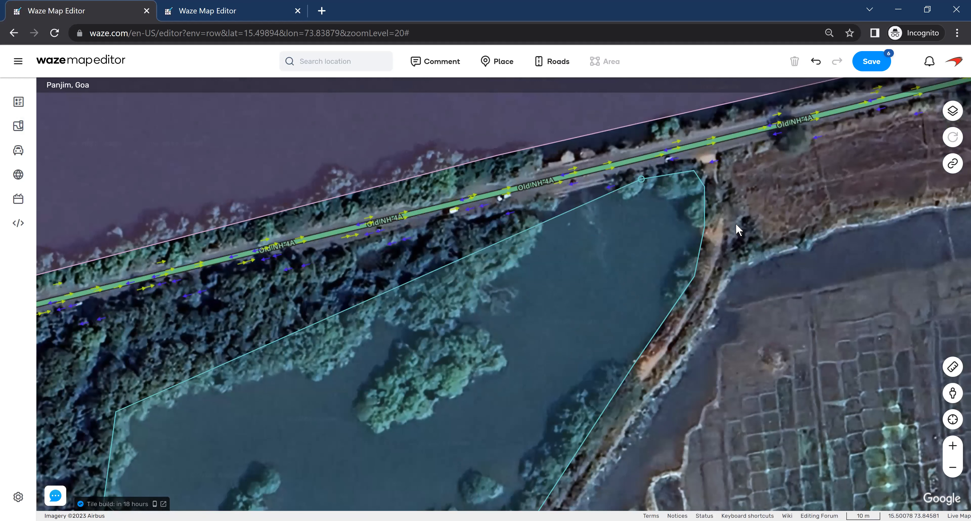
{"action": "left_click_drag", "start_coordinate": [656, 172], "coordinate": [632, 284]}
{"action": "scroll", "coordinate": [632, 283], "scroll_direction": "up", "scroll_amount": 1}
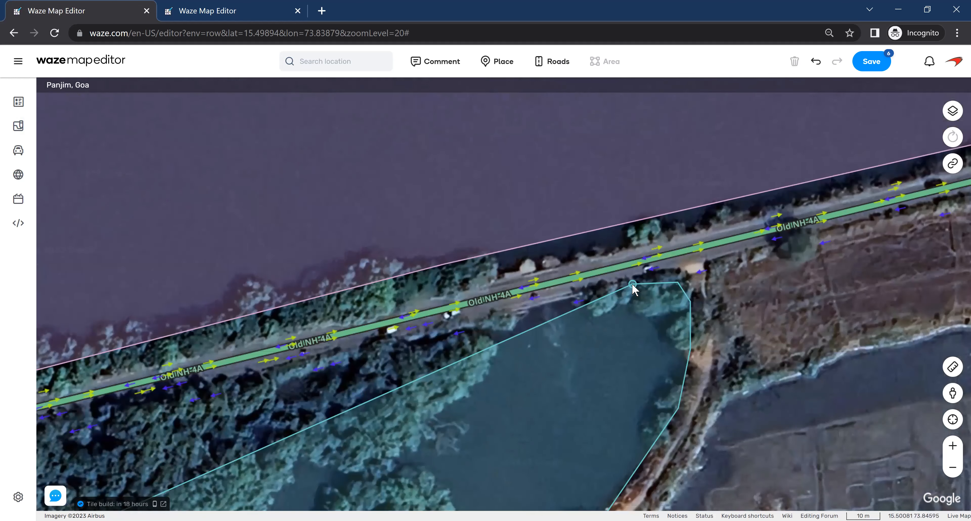
{"action": "scroll", "coordinate": [496, 320], "scroll_direction": "up", "scroll_amount": 1}
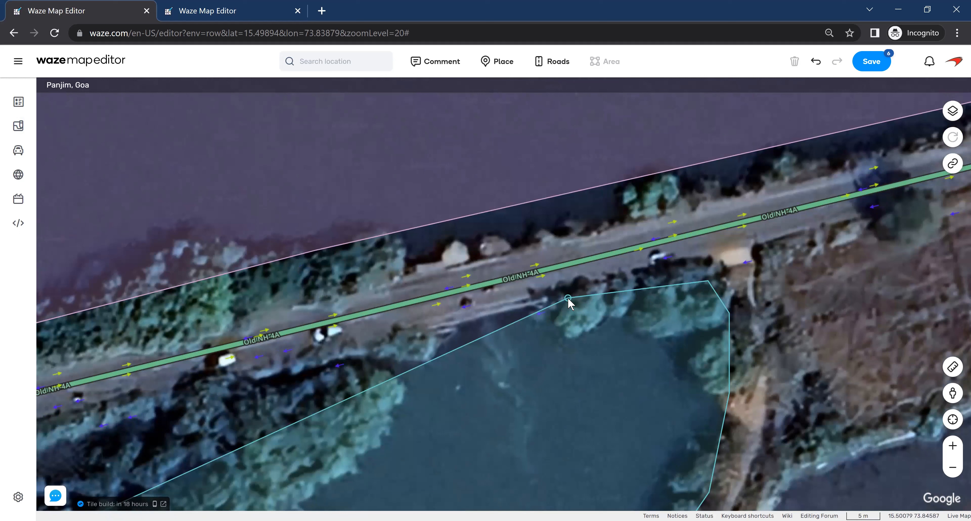
{"action": "left_click", "coordinate": [568, 298]}
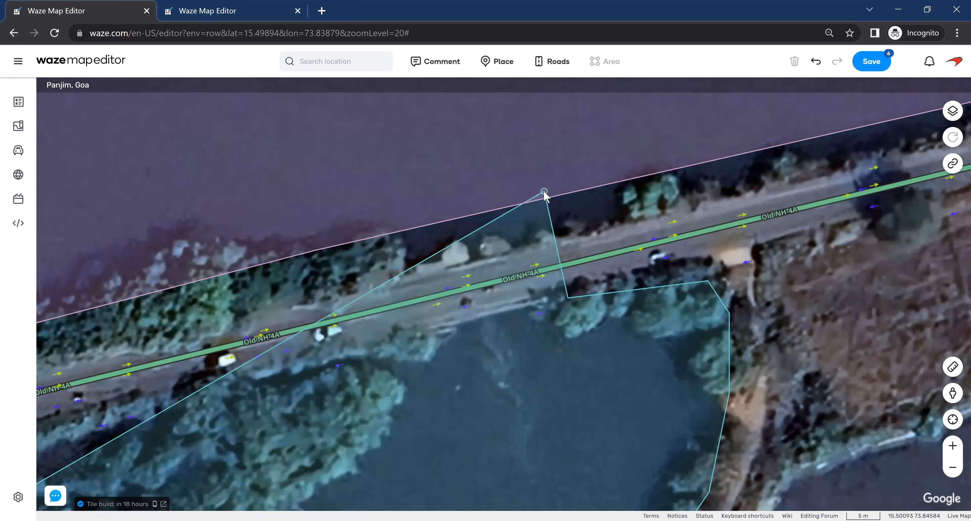
Extend the outline across Old NH-4A to overlap the mapped water to the north, then bring it back to the pond's bank.
{"action": "left_click", "coordinate": [543, 192]}
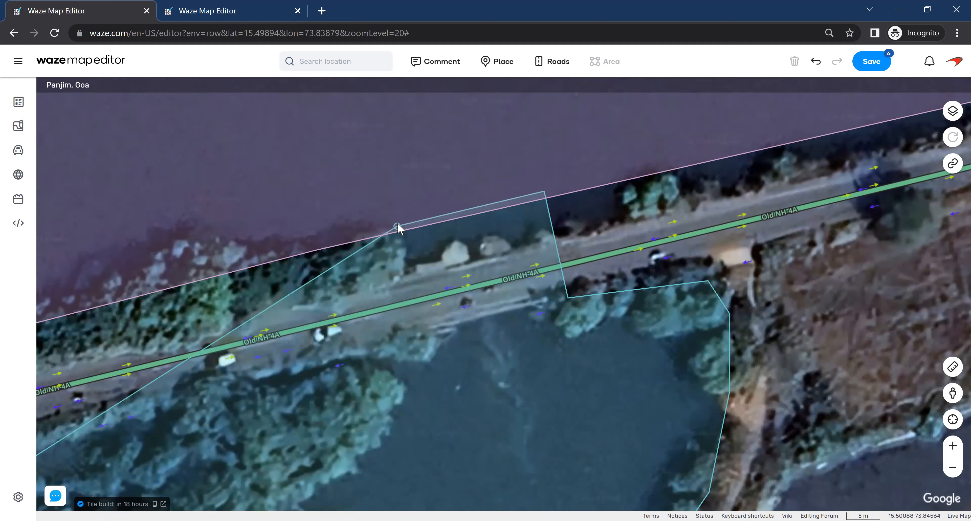
{"action": "left_click", "coordinate": [397, 224]}
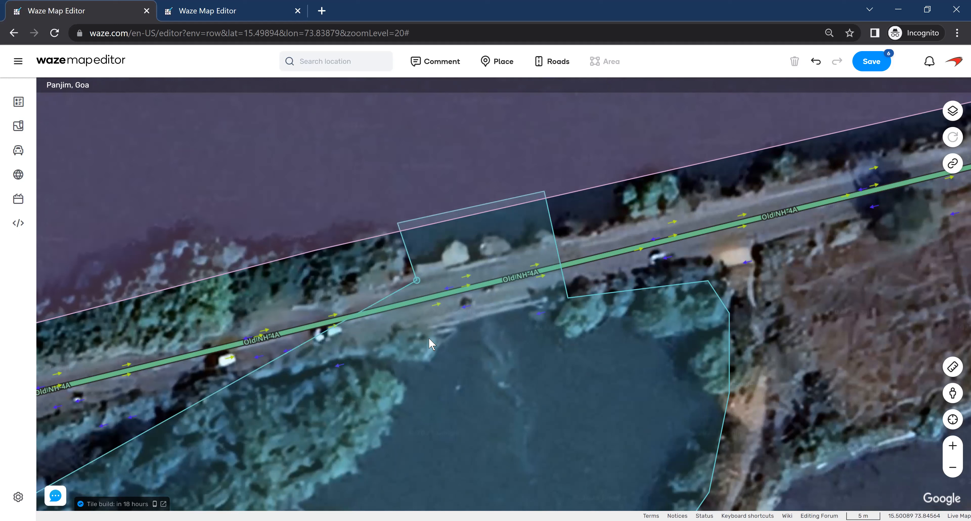
{"action": "left_click", "coordinate": [430, 348]}
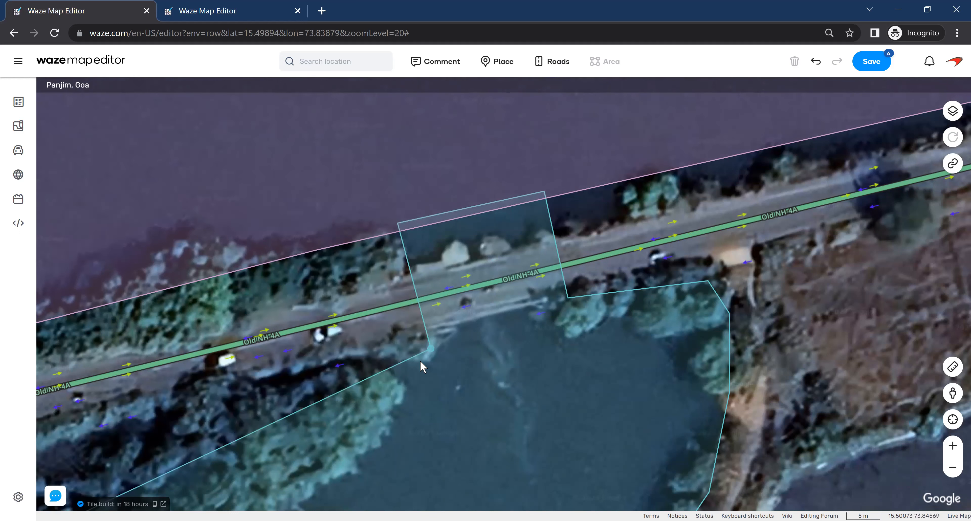
Continue the pond outline southwest along the tree-lined bank and around the eastern and southern edges of the tree-covered spit.
{"action": "left_click", "coordinate": [396, 386]}
{"action": "mouse_move", "coordinate": [372, 437]}
{"action": "left_mouse_down"}
{"action": "mouse_move", "coordinate": [465, 319]}
{"action": "mouse_move", "coordinate": [564, 246]}
{"action": "mouse_move", "coordinate": [659, 203]}
{"action": "left_mouse_up"}
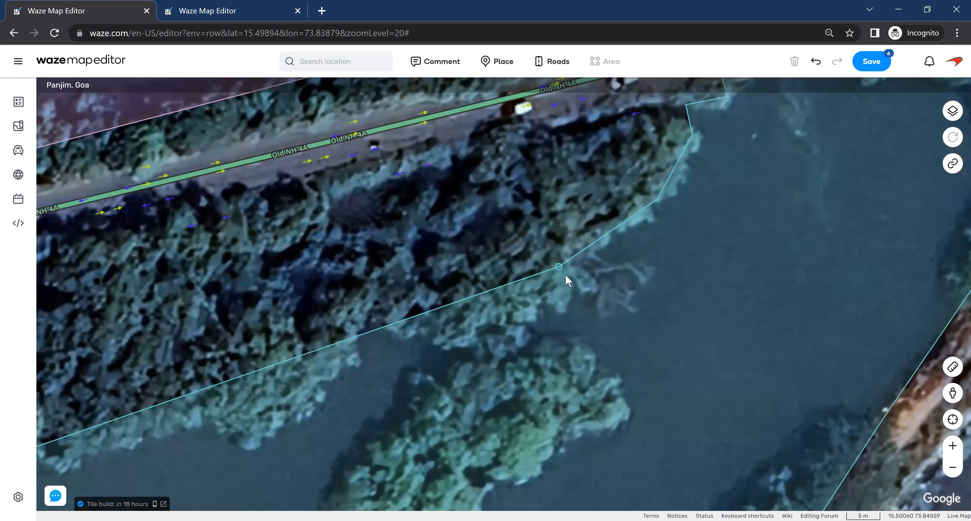
{"action": "scroll", "coordinate": [537, 346], "scroll_direction": "down", "scroll_amount": 1}
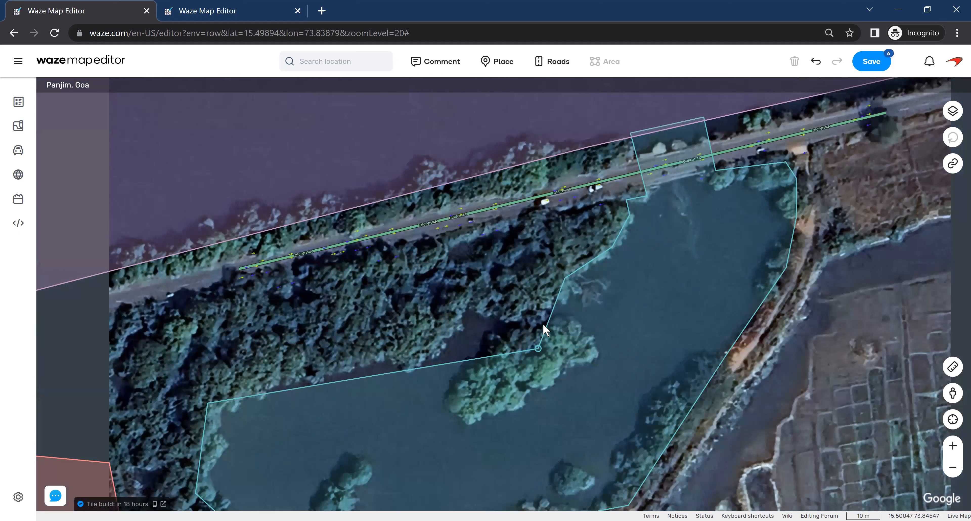
{"action": "left_click", "coordinate": [568, 322]}
{"action": "left_click", "coordinate": [582, 333]}
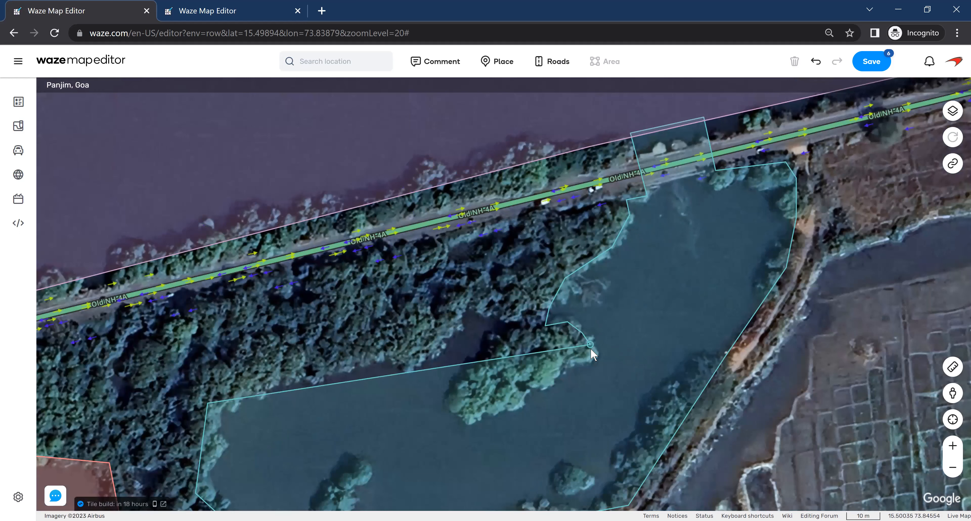
{"action": "left_click", "coordinate": [588, 350]}
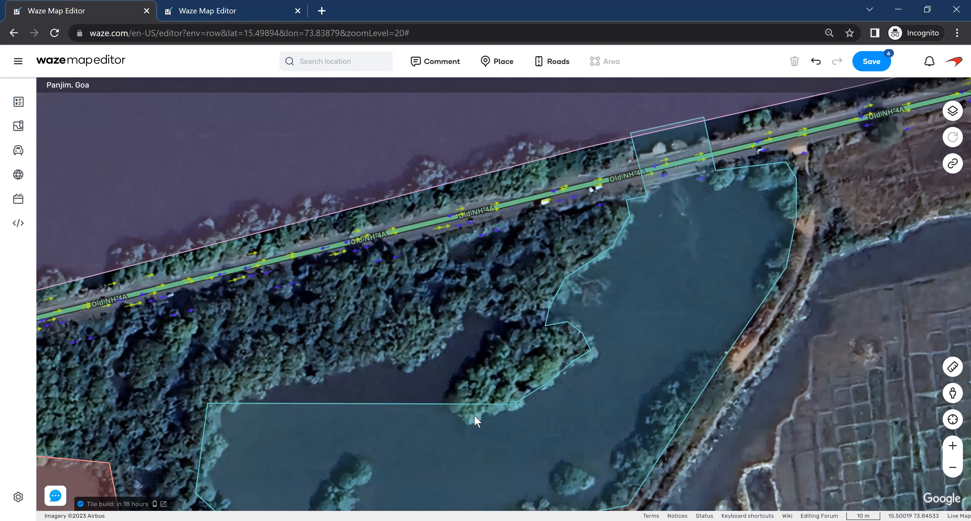
{"action": "left_click", "coordinate": [451, 399]}
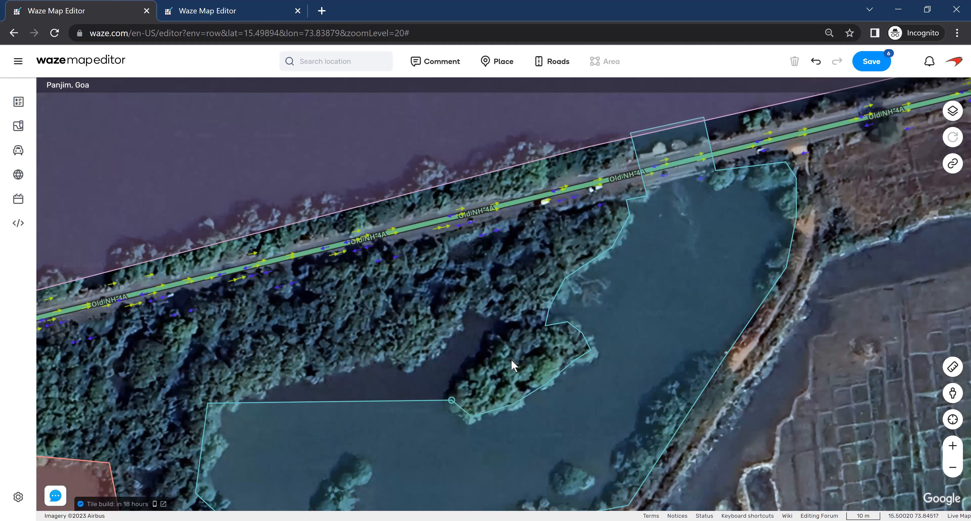
Trace the inlet northwest of the tree-covered spit and complete the pond outline along its northern bank.
{"action": "left_click", "coordinate": [521, 328]}
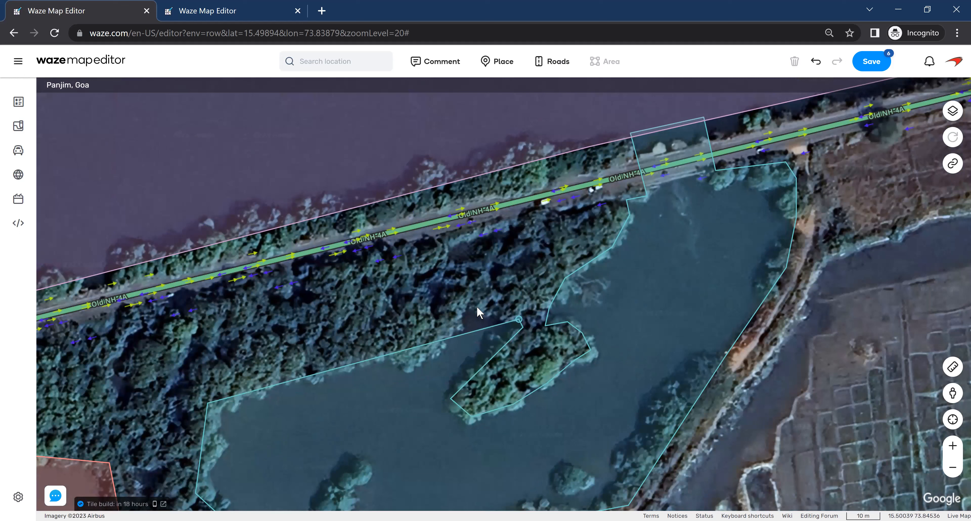
{"action": "left_click", "coordinate": [467, 303]}
{"action": "left_click", "coordinate": [445, 335]}
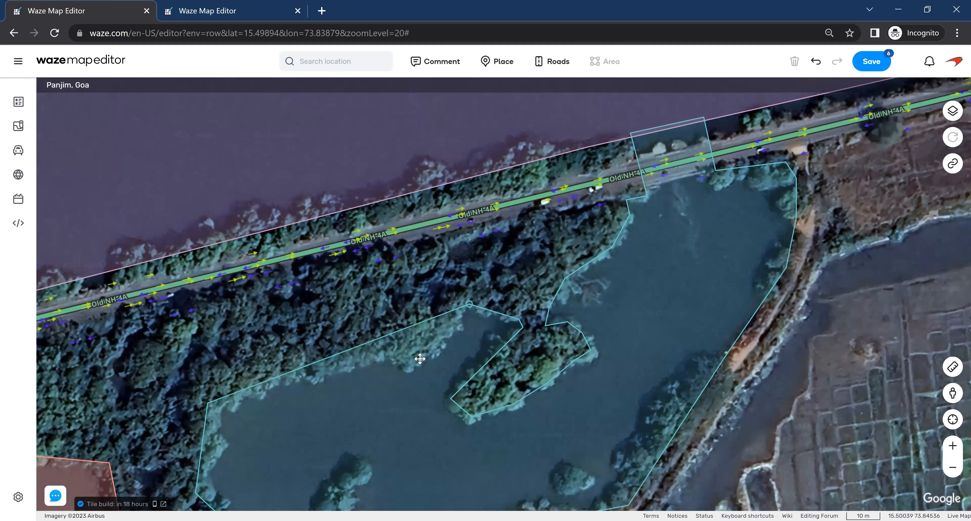
{"action": "double_click", "coordinate": [380, 354]}
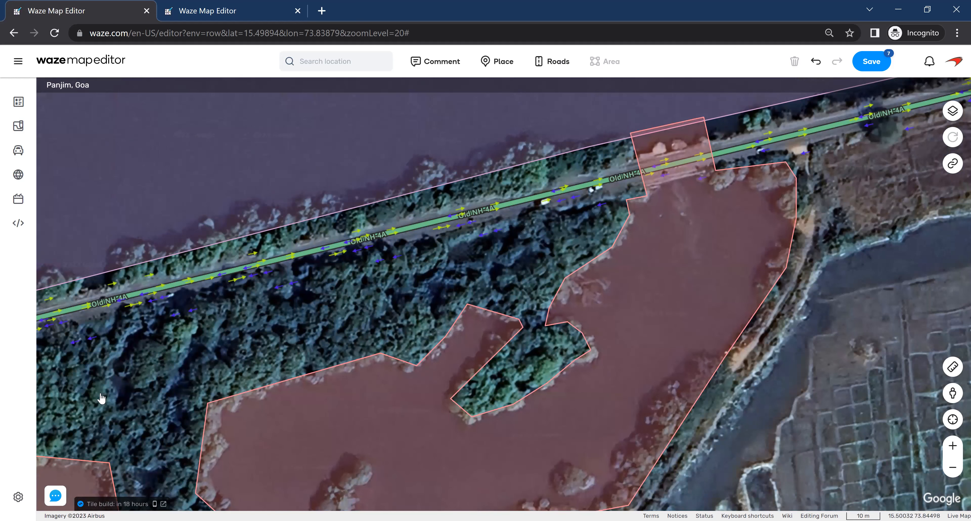
Categorise the third pond area as Sea / Lake / Pond with lock level 2 and save all pending edits.
{"action": "left_click", "coordinate": [116, 394]}
{"action": "scroll", "coordinate": [145, 320], "scroll_direction": "down", "scroll_amount": 1}
{"action": "left_click", "coordinate": [101, 409]}
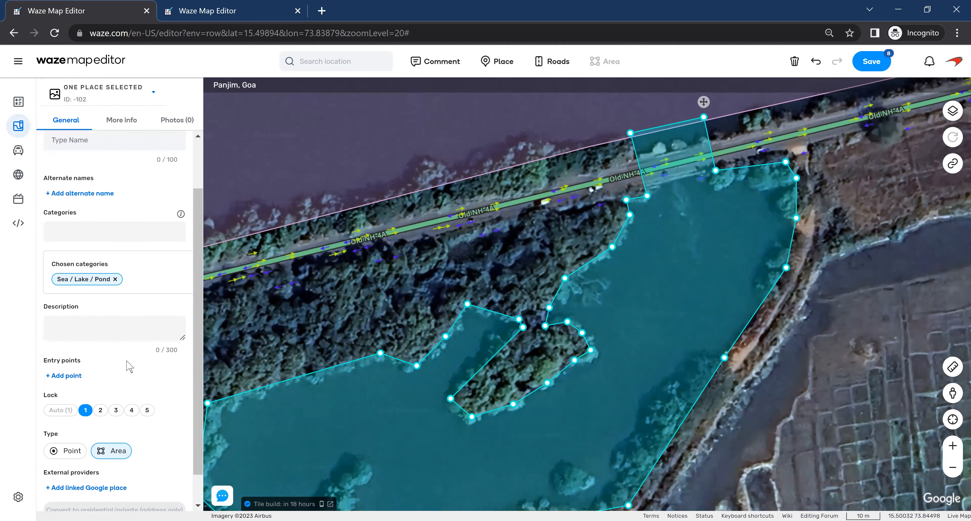
{"action": "scroll", "coordinate": [80, 190], "scroll_direction": "up", "scroll_amount": 1}
{"action": "scroll", "coordinate": [79, 190], "scroll_direction": "up", "scroll_amount": 1}
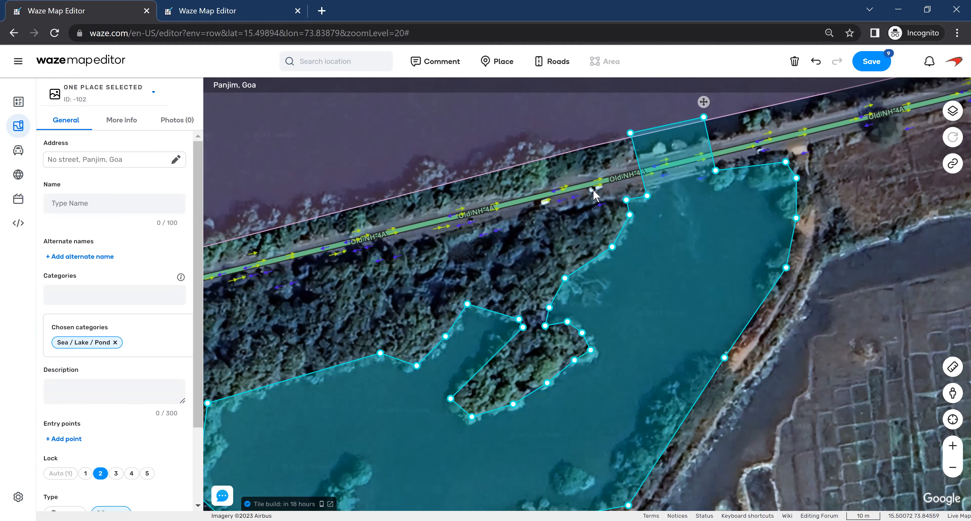
{"action": "left_click", "coordinate": [871, 62]}
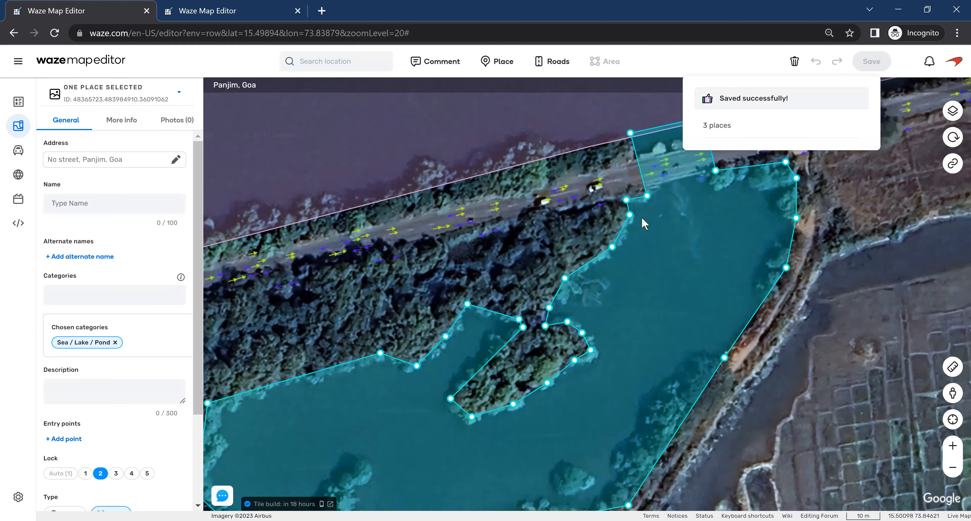
Review the three saved pond areas together and inspect the details of the Mandovi river area north of Old NH-4A.
{"action": "left_click_drag", "start_coordinate": [642, 219], "coordinate": [655, 202]}
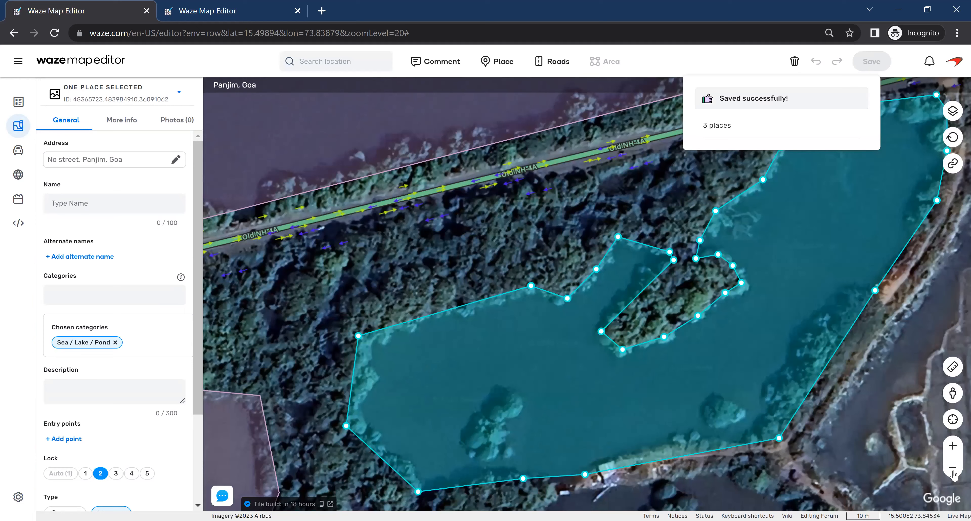
{"action": "left_click", "coordinate": [952, 471]}
{"action": "left_click", "coordinate": [350, 316]}
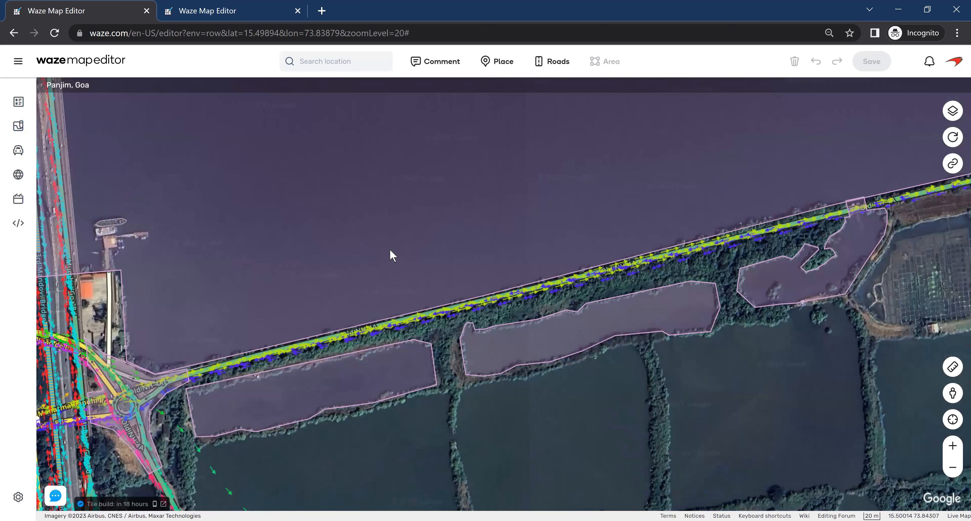
{"action": "left_click", "coordinate": [390, 250]}
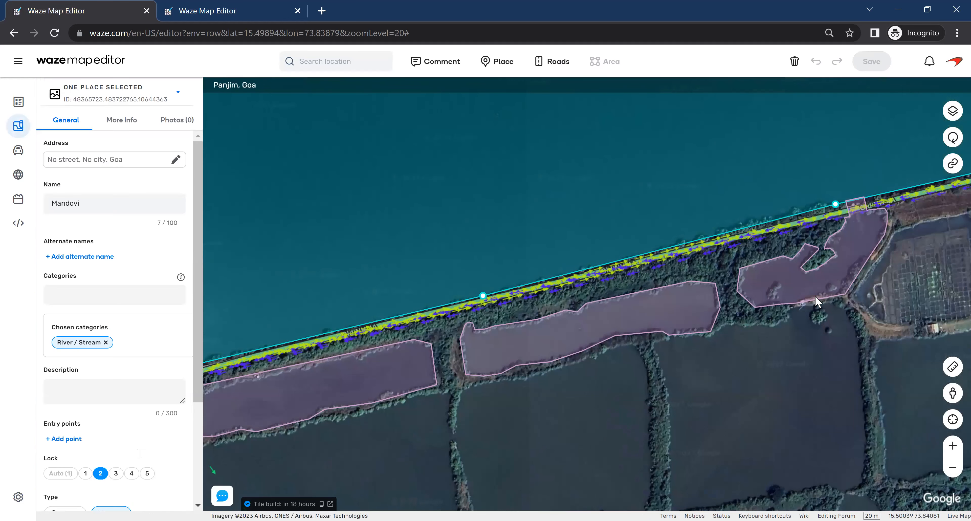
{"action": "left_click", "coordinate": [794, 352]}
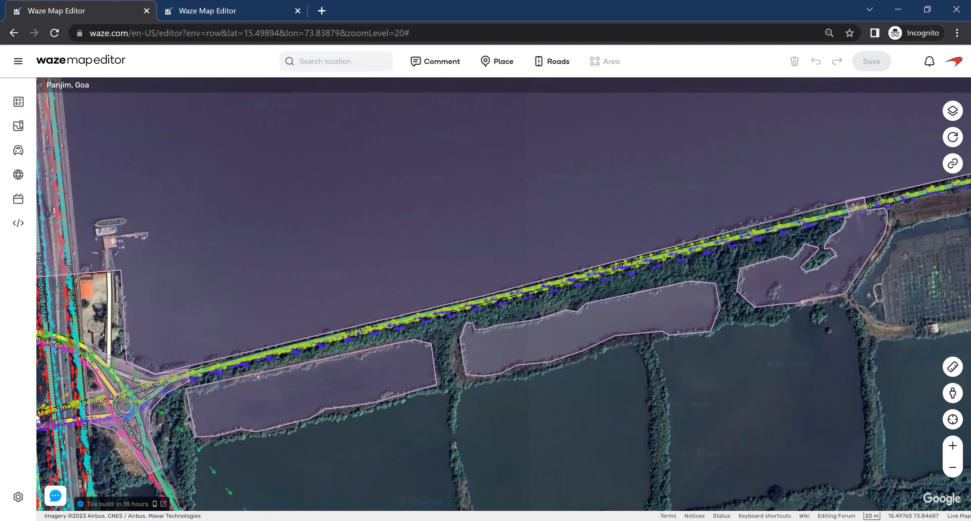
Open the Waze Live Map and examine how the water on both sides of Old NH-4A is drawn between Patto Colony and Ribandar.
{"action": "left_click", "coordinate": [958, 515]}
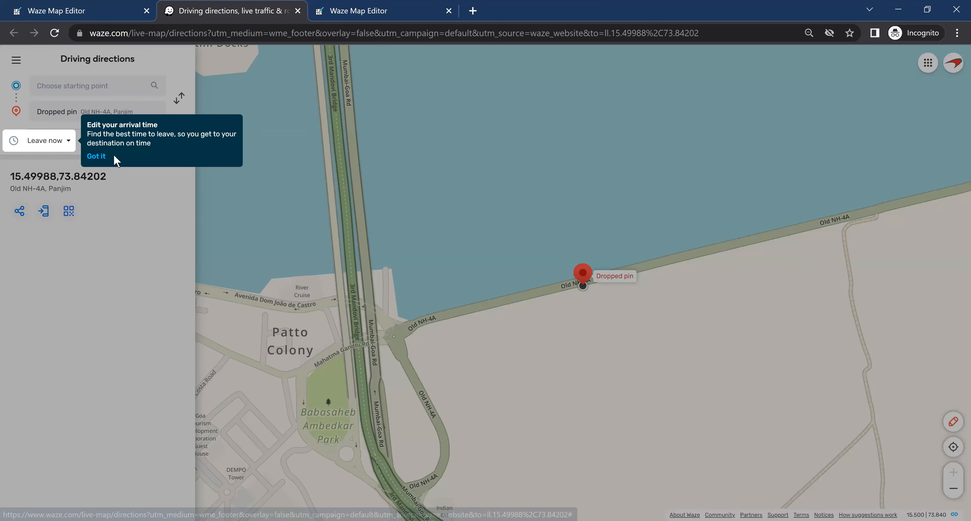
{"action": "left_click", "coordinate": [463, 337]}
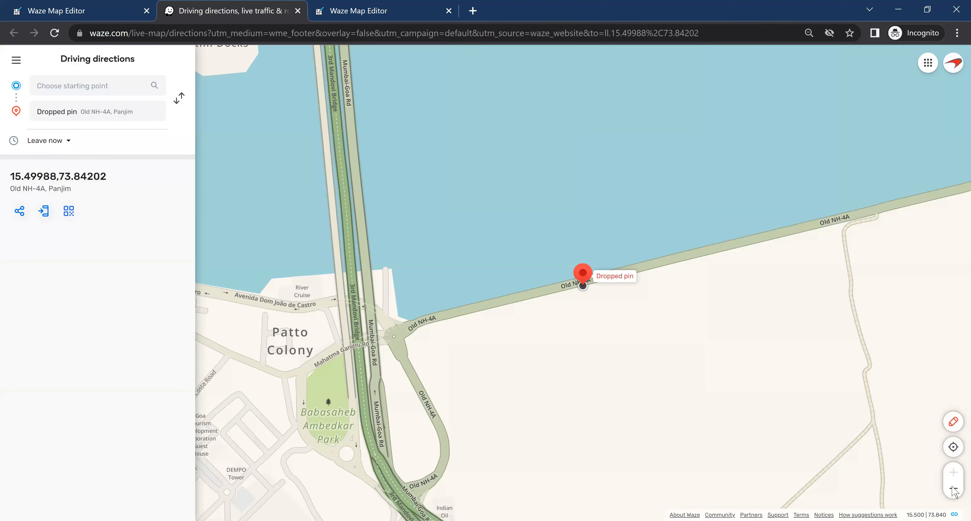
{"action": "scroll", "coordinate": [586, 372], "scroll_direction": "down", "scroll_amount": 1}
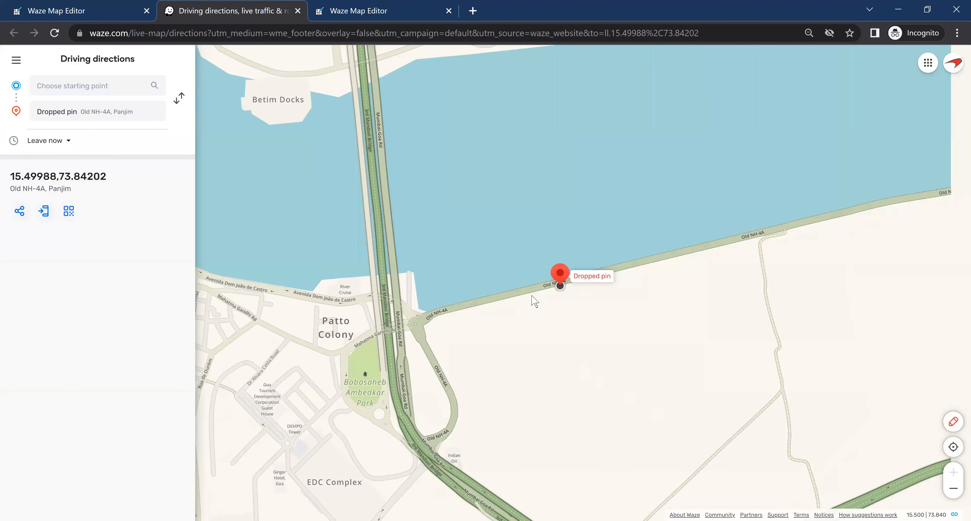
{"action": "scroll", "coordinate": [480, 309], "scroll_direction": "down", "scroll_amount": 1}
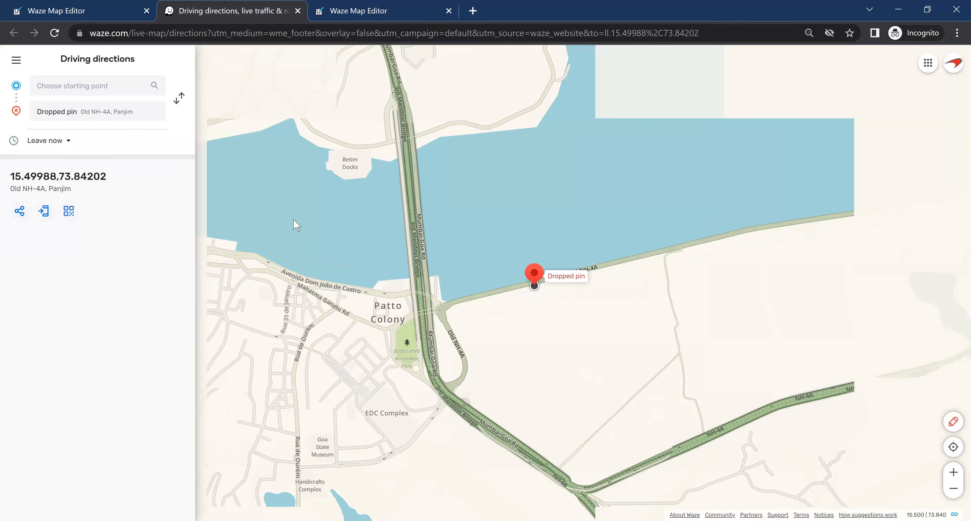
{"action": "left_click_drag", "start_coordinate": [722, 289], "coordinate": [393, 338]}
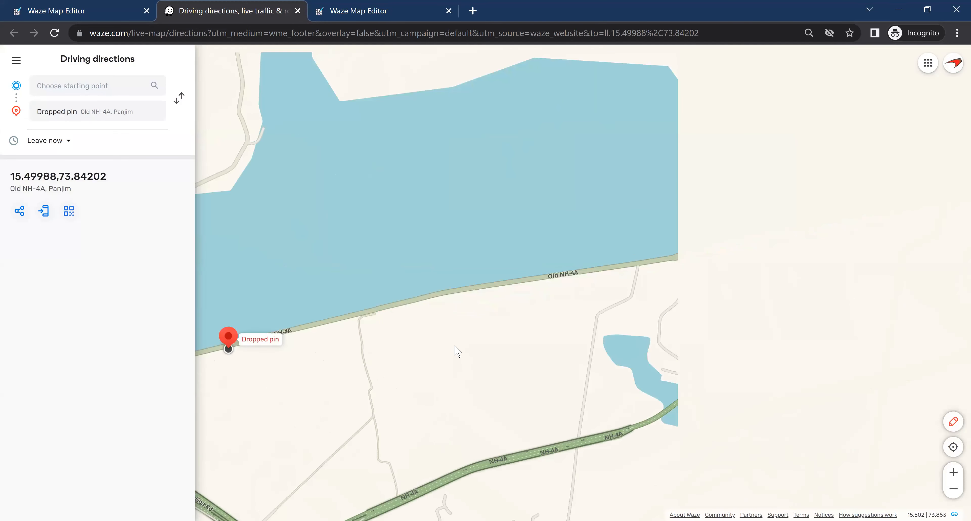
{"action": "left_click_drag", "start_coordinate": [466, 342], "coordinate": [504, 340]}
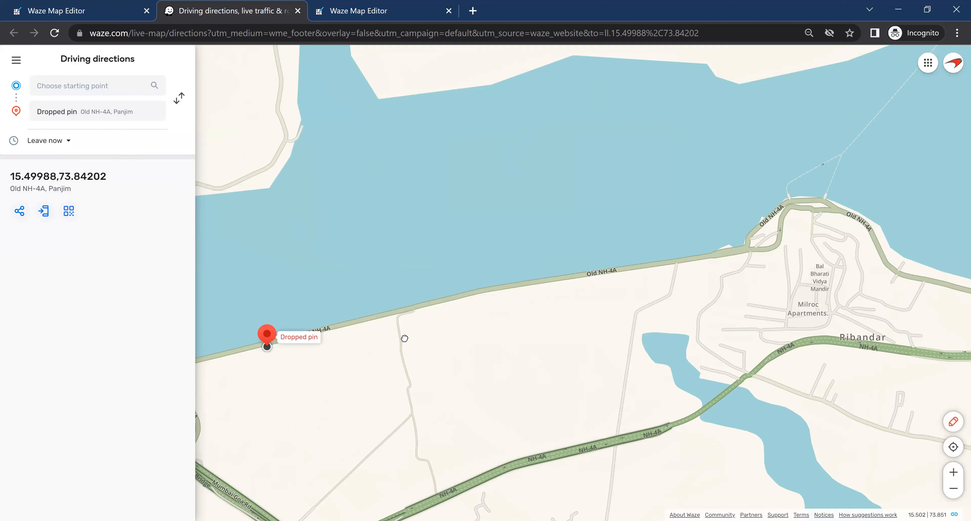
{"action": "left_click_drag", "start_coordinate": [395, 337], "coordinate": [490, 300]}
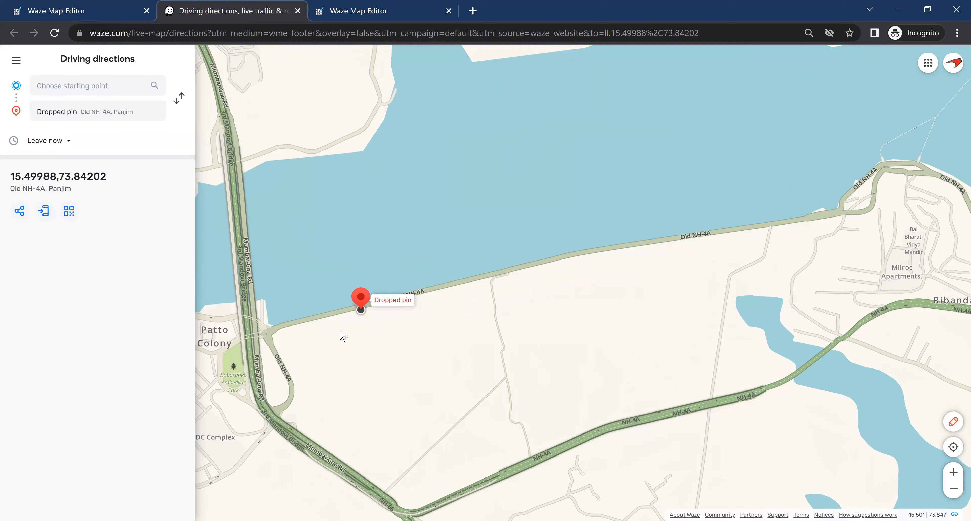
Return to the Waze Map Editor, locate the unmapped creek west of Patto Colony, and select the Mandovi river area.
{"action": "left_click", "coordinate": [105, 12]}
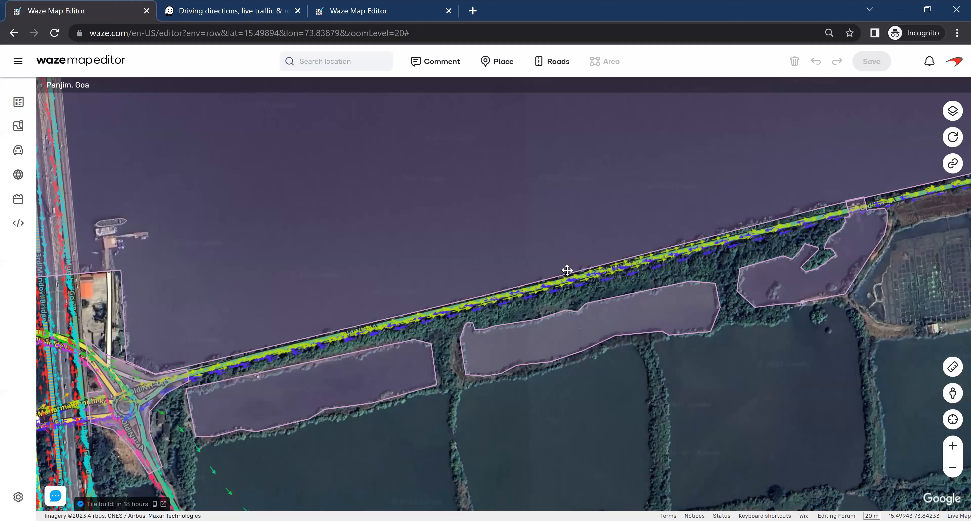
{"action": "left_click", "coordinate": [955, 469]}
{"action": "left_click_drag", "start_coordinate": [704, 464], "coordinate": [638, 305]}
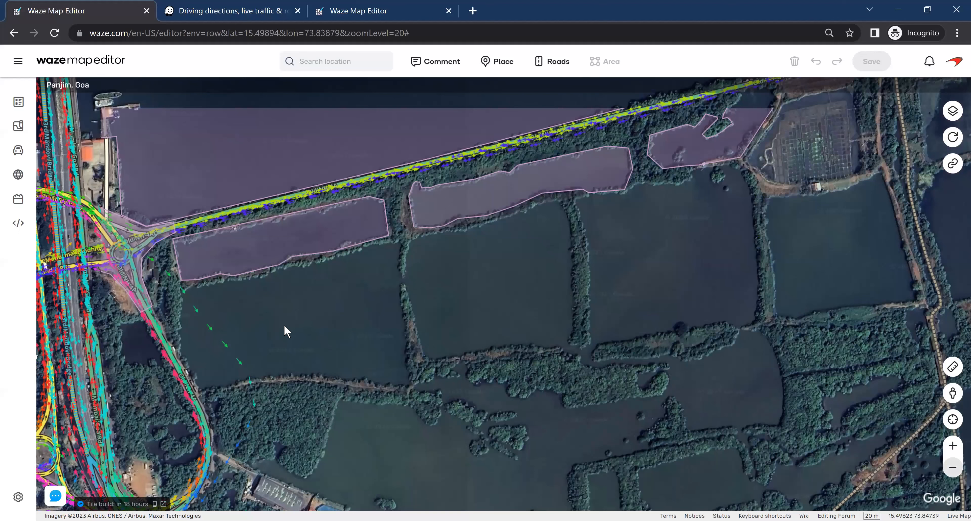
{"action": "scroll", "coordinate": [293, 329], "scroll_direction": "down", "scroll_amount": 2}
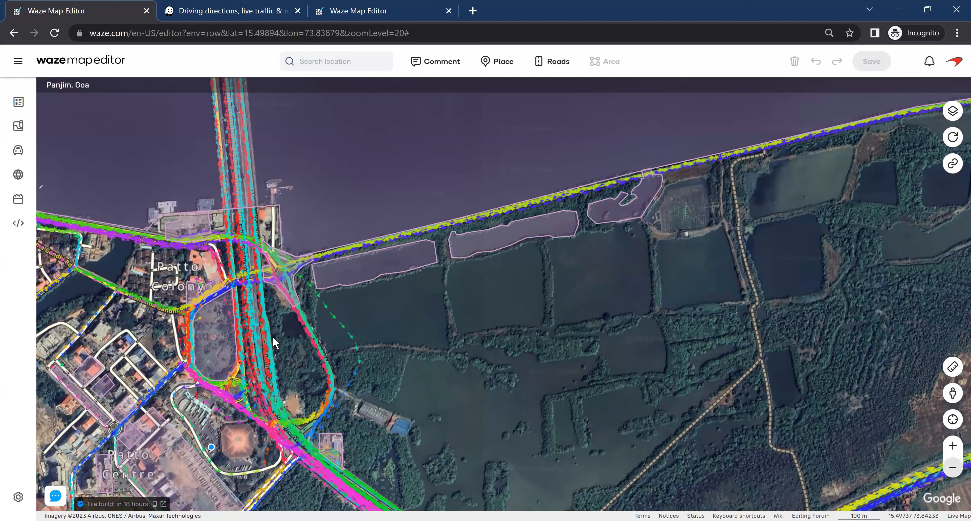
{"action": "left_click_drag", "start_coordinate": [305, 346], "coordinate": [423, 369]}
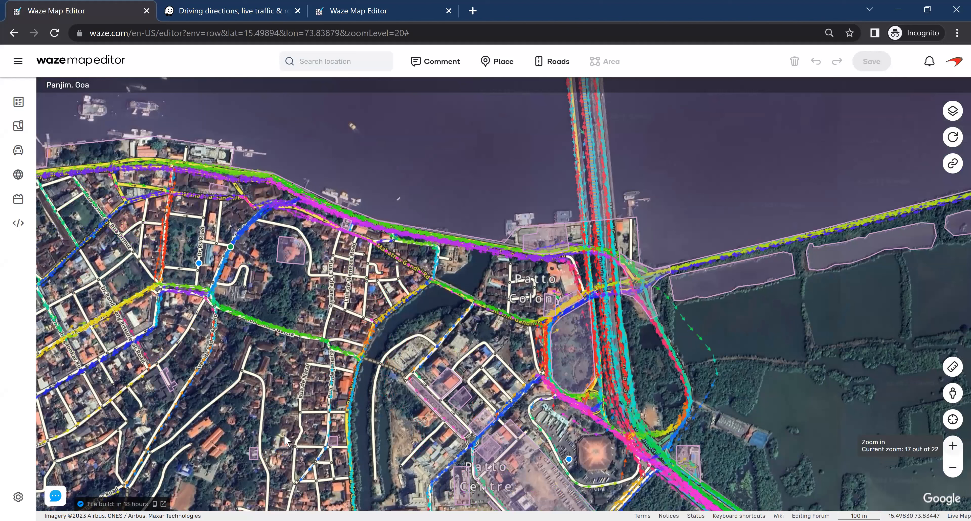
{"action": "scroll", "coordinate": [478, 173], "scroll_direction": "up", "scroll_amount": 2}
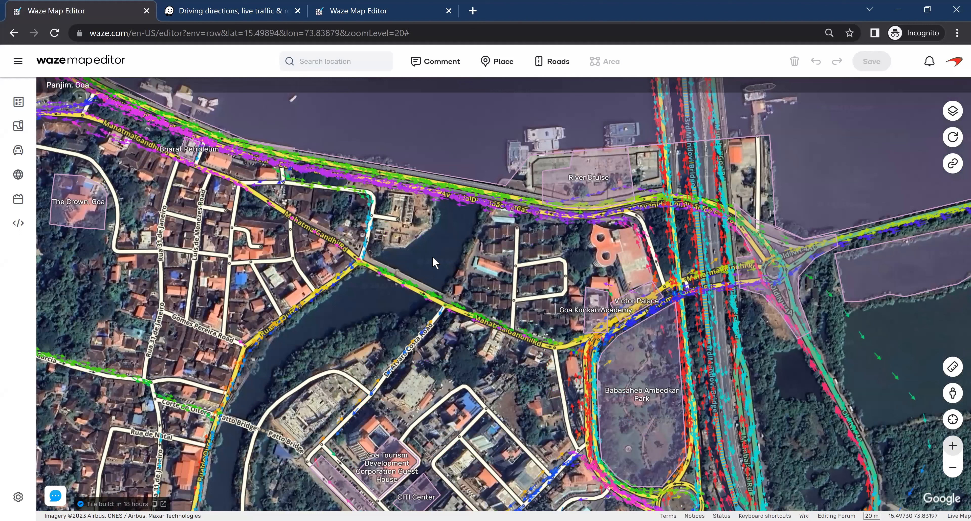
{"action": "left_click", "coordinate": [471, 249]}
Reshape the Mandovi area's southern edge beside River Cruise, adding vertices that extend it across Avenida Dom João de Castro into the creek mouth.
{"action": "left_click_drag", "start_coordinate": [253, 399], "coordinate": [308, 384]}
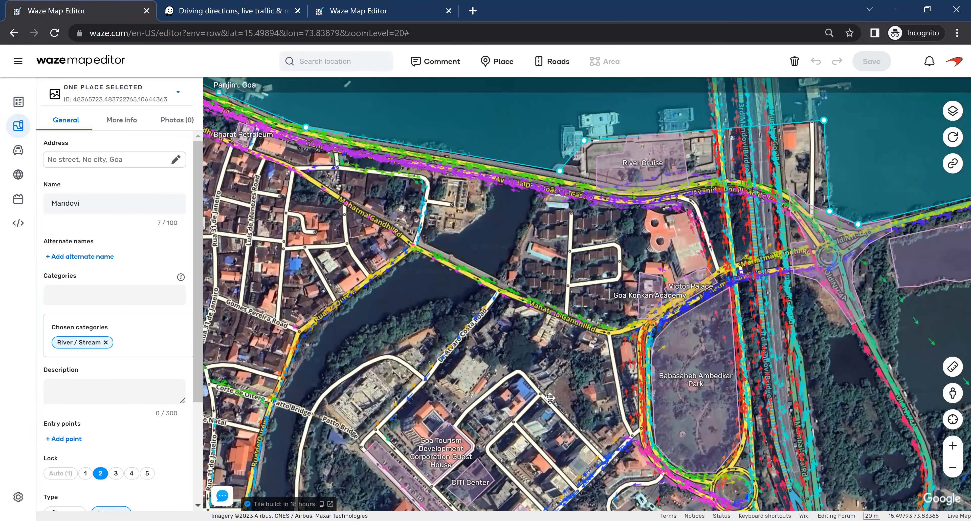
{"action": "scroll", "coordinate": [564, 263], "scroll_direction": "up", "scroll_amount": 1}
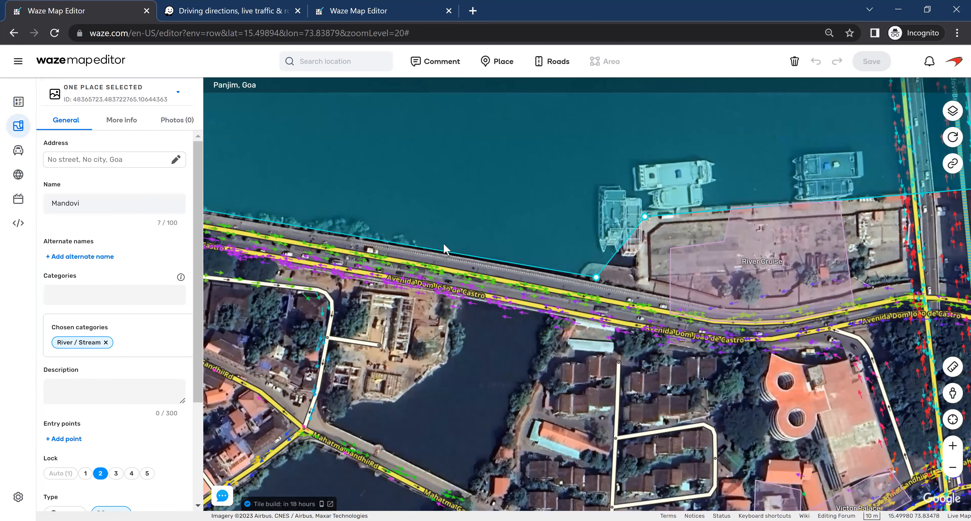
{"action": "left_click_drag", "start_coordinate": [599, 288], "coordinate": [647, 326]}
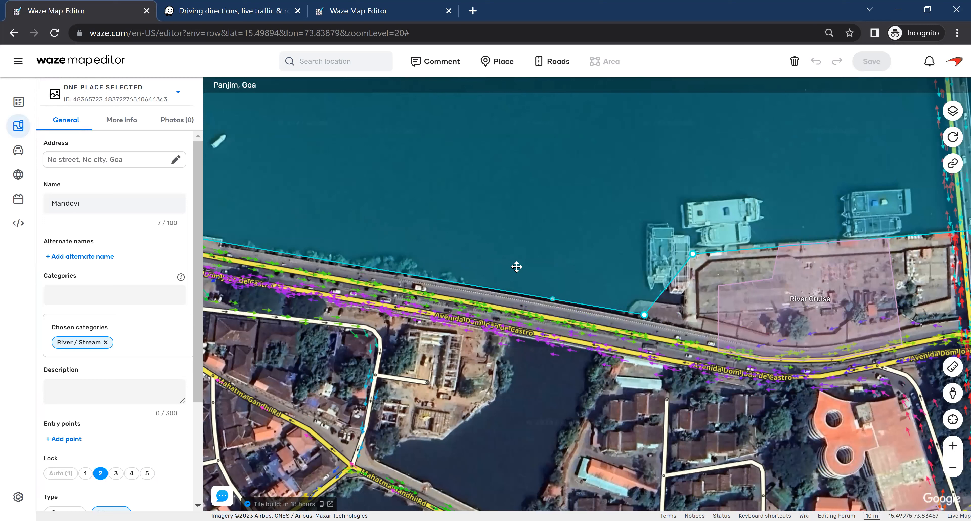
{"action": "left_click_drag", "start_coordinate": [491, 289], "coordinate": [489, 293]}
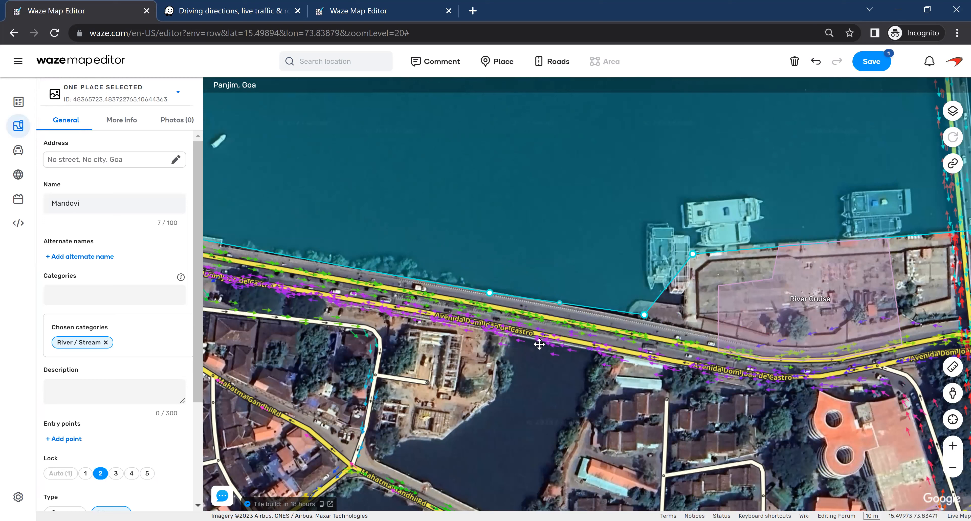
{"action": "left_click_drag", "start_coordinate": [560, 303], "coordinate": [495, 394]}
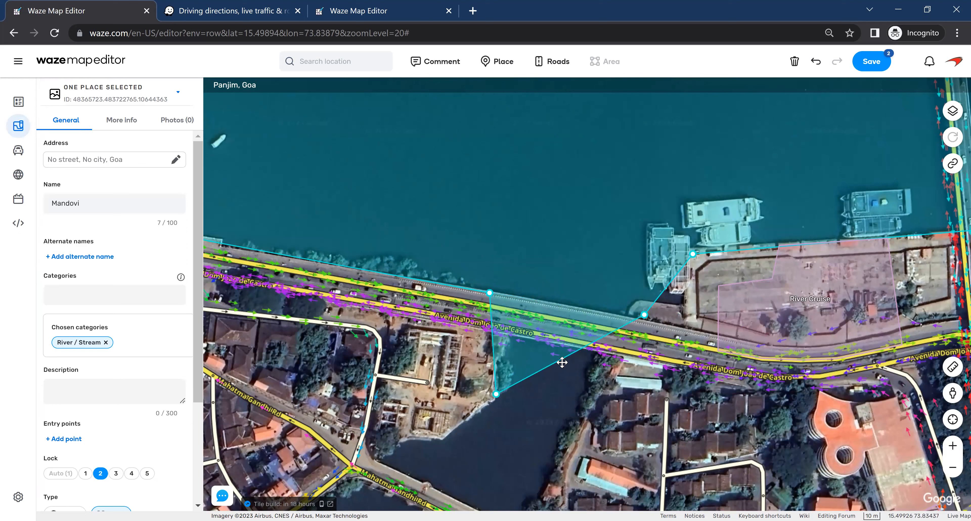
{"action": "left_click_drag", "start_coordinate": [562, 361], "coordinate": [604, 370]}
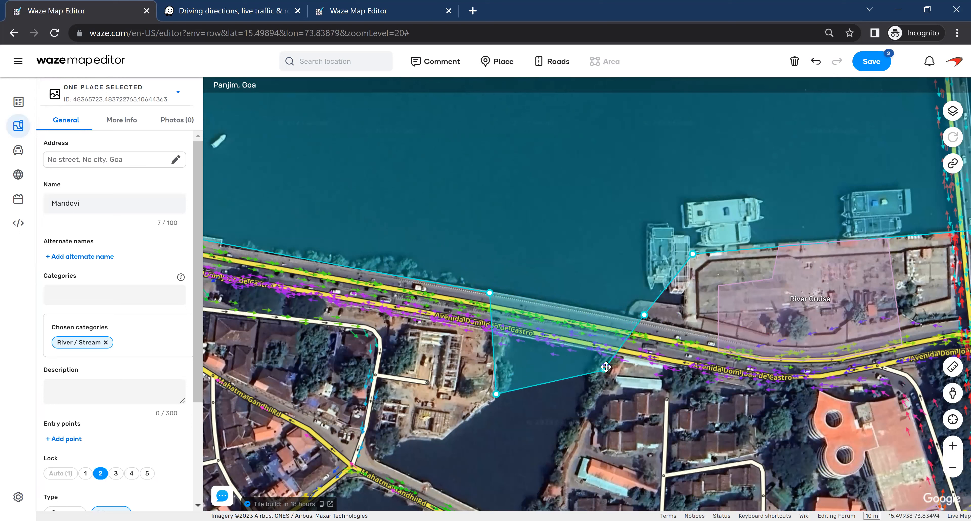
{"action": "left_click_drag", "start_coordinate": [644, 317], "coordinate": [636, 306]}
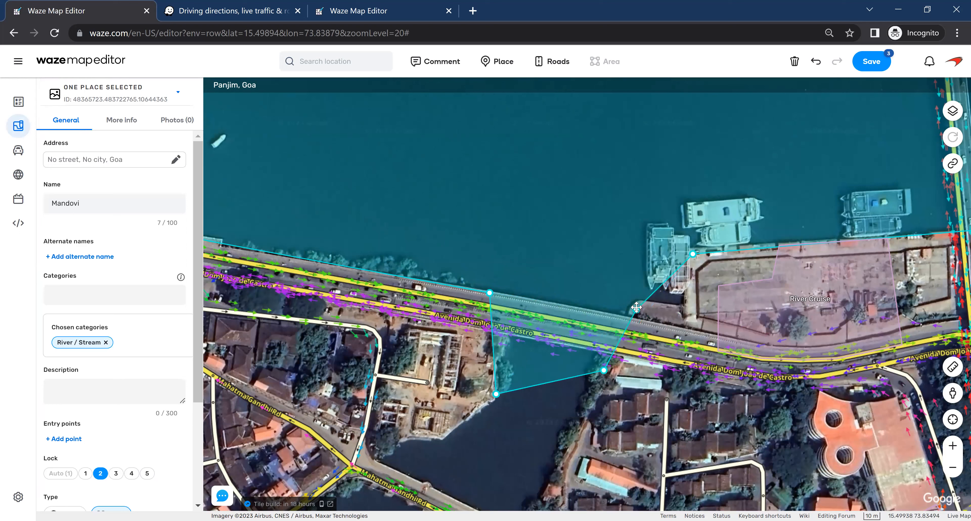
{"action": "left_click_drag", "start_coordinate": [536, 441], "coordinate": [594, 275]}
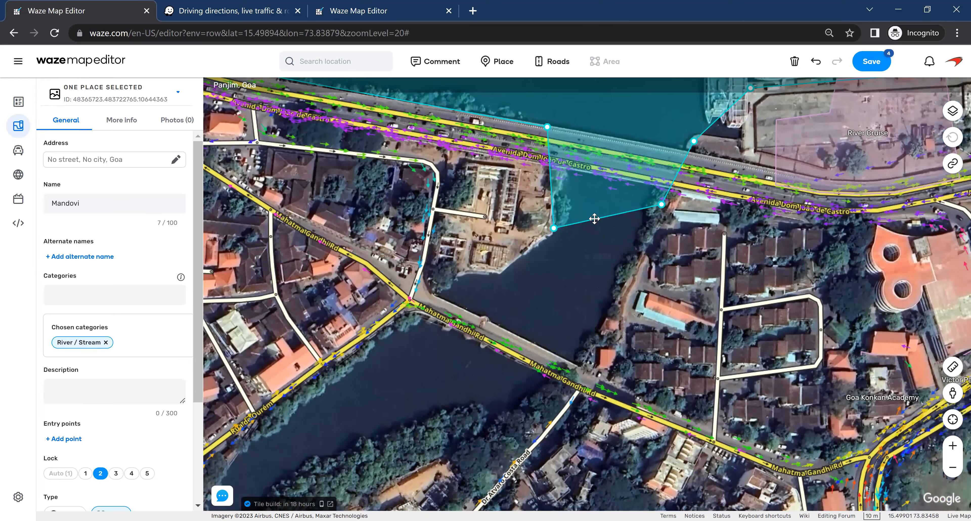
Extend the Mandovi area's vertices along both creek banks, across Mahatma Gandhi Rd to the bank beside Rua de Ourém.
{"action": "left_click_drag", "start_coordinate": [607, 216], "coordinate": [499, 271]}
{"action": "left_click_drag", "start_coordinate": [591, 231], "coordinate": [582, 365]}
{"action": "left_click_drag", "start_coordinate": [533, 311], "coordinate": [432, 297]}
{"action": "left_click_drag", "start_coordinate": [334, 376], "coordinate": [262, 428]}
{"action": "left_click_drag", "start_coordinate": [518, 397], "coordinate": [473, 419]}
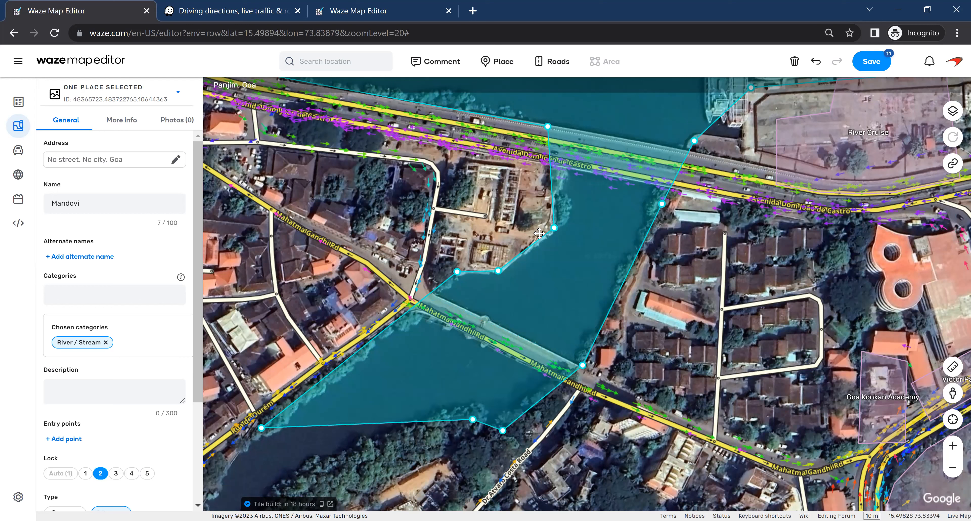
Extend the Mandovi area down the creek beside Rua de Ourém to just south of Patto Bridge, fitting vertices to both banks.
{"action": "left_click_drag", "start_coordinate": [539, 233], "coordinate": [558, 212]}
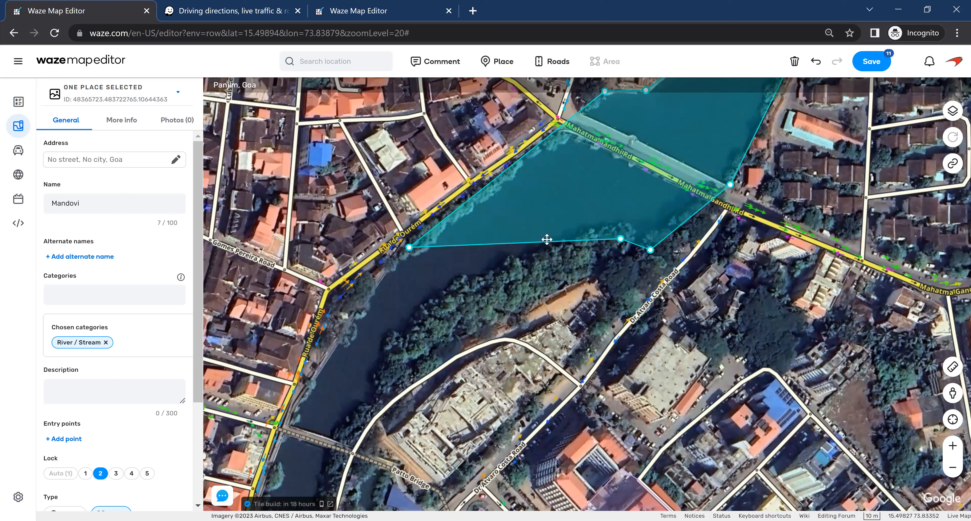
{"action": "left_click_drag", "start_coordinate": [546, 240], "coordinate": [591, 207]}
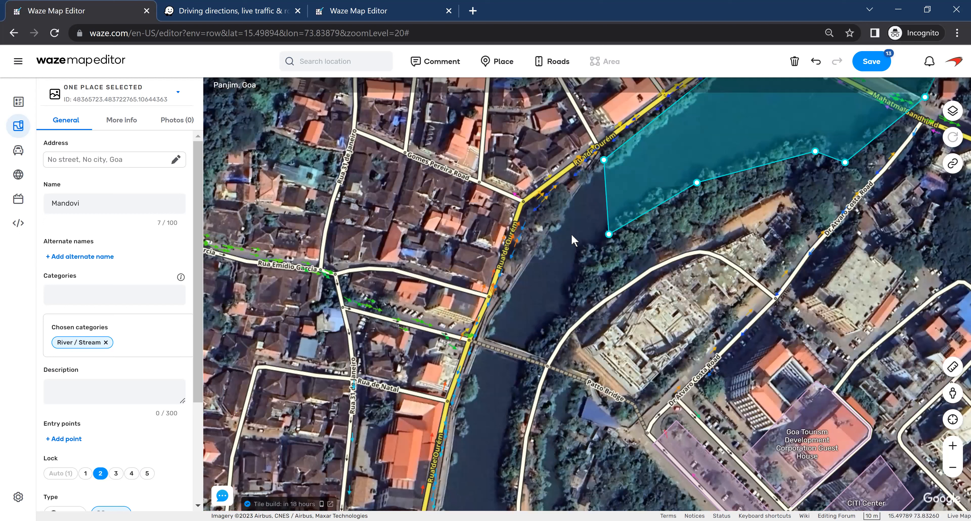
{"action": "left_click_drag", "start_coordinate": [609, 226], "coordinate": [484, 336]}
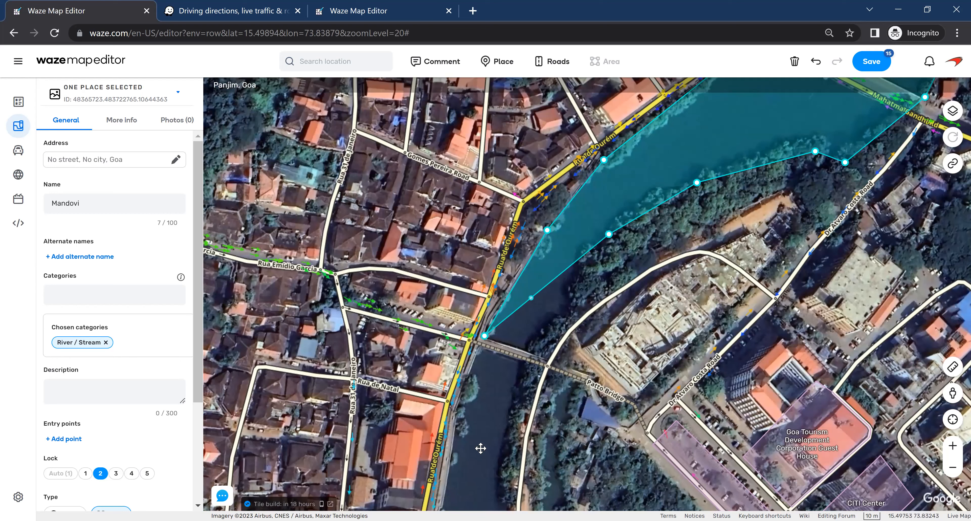
{"action": "left_click_drag", "start_coordinate": [531, 298], "coordinate": [452, 421]}
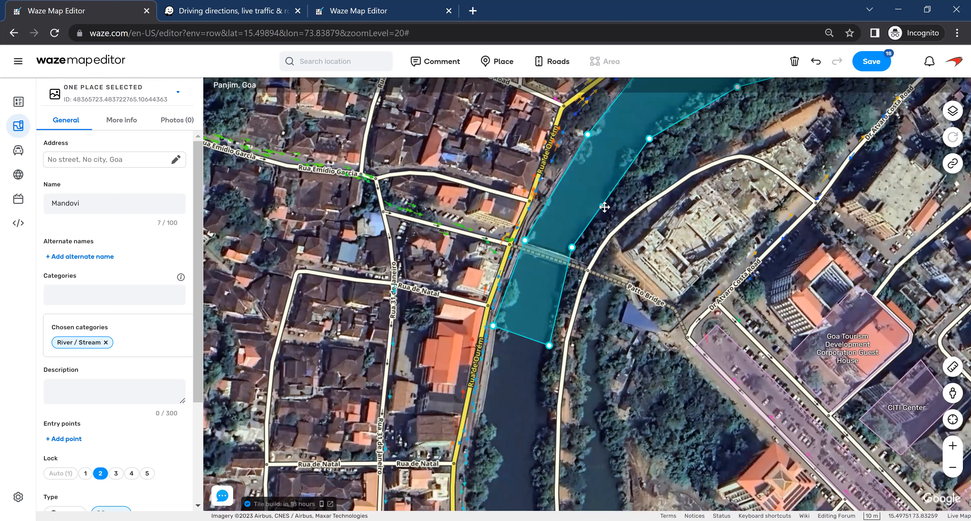
{"action": "left_click_drag", "start_coordinate": [601, 206], "coordinate": [606, 214]}
{"action": "left_click_drag", "start_coordinate": [641, 169], "coordinate": [632, 193]}
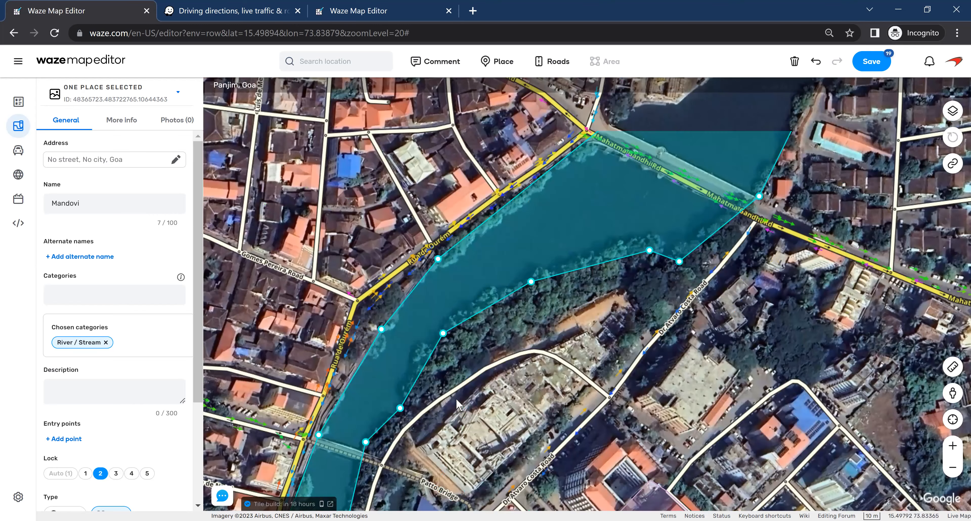
Review the extended creek outline, save the Mandovi area, and look over the river shore beside the mapped ponds.
{"action": "scroll", "coordinate": [507, 309], "scroll_direction": "down", "scroll_amount": 1}
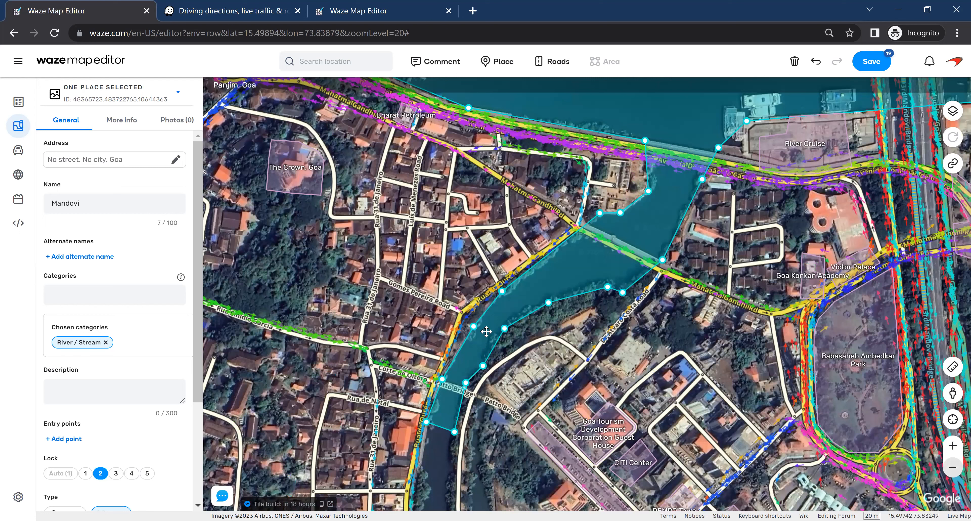
{"action": "left_click_drag", "start_coordinate": [557, 313], "coordinate": [545, 317]}
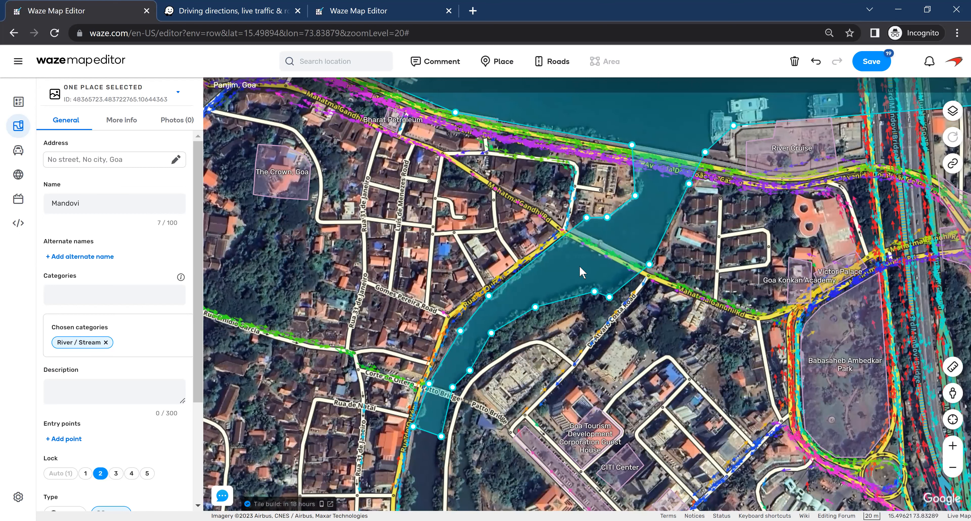
{"action": "left_click", "coordinate": [873, 63]}
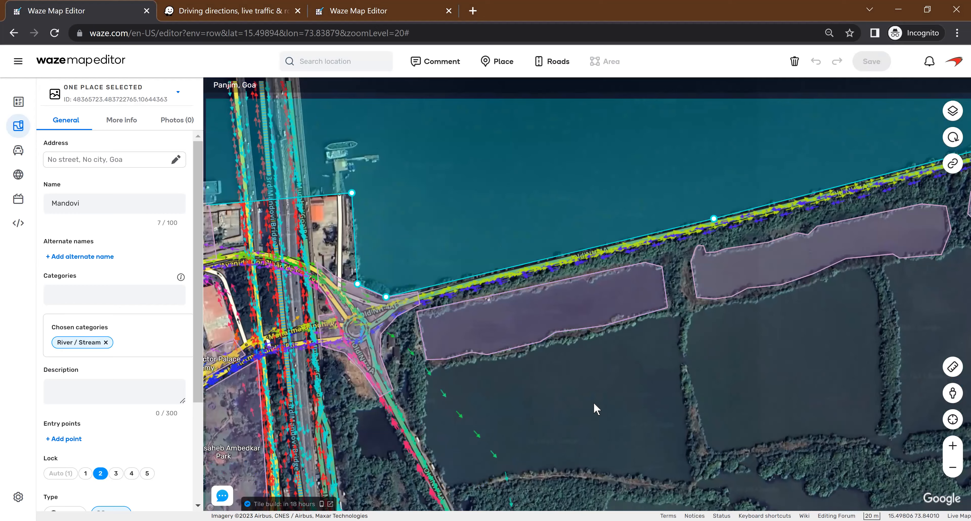
{"action": "left_click_drag", "start_coordinate": [594, 405], "coordinate": [480, 496]}
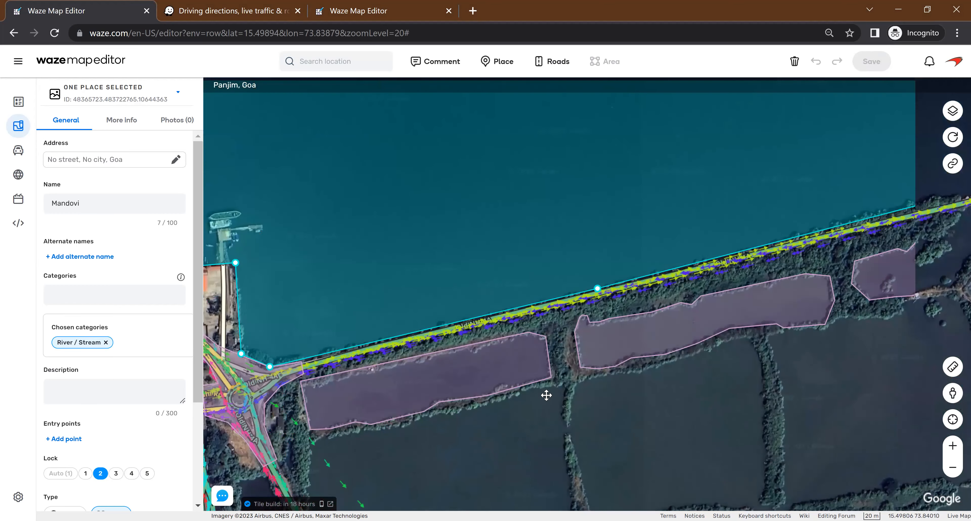
{"action": "left_click_drag", "start_coordinate": [644, 272], "coordinate": [521, 259]}
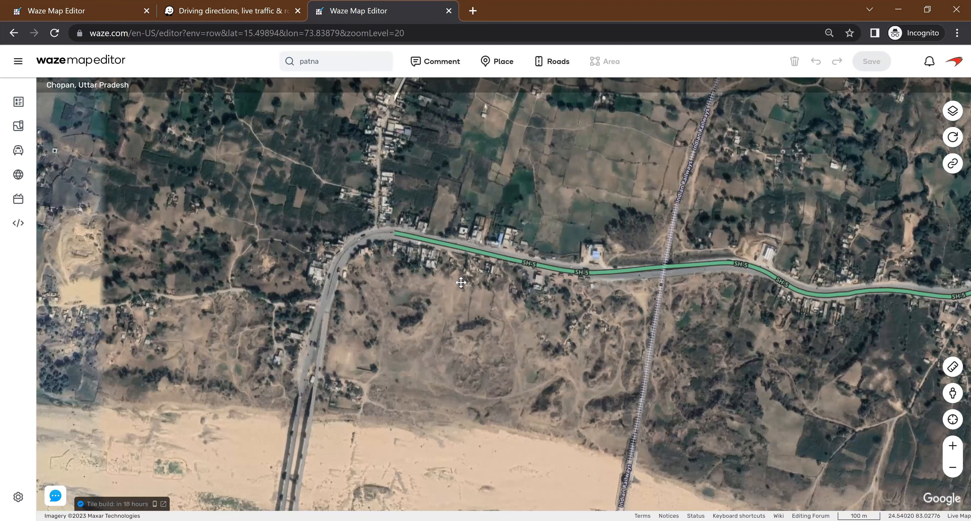
Switch to the map of Chopan, Uttar Pradesh, enable place names in the map layers, and survey the unmapped river around Old Chopan Bridge.
{"action": "left_click_drag", "start_coordinate": [472, 416], "coordinate": [471, 380]}
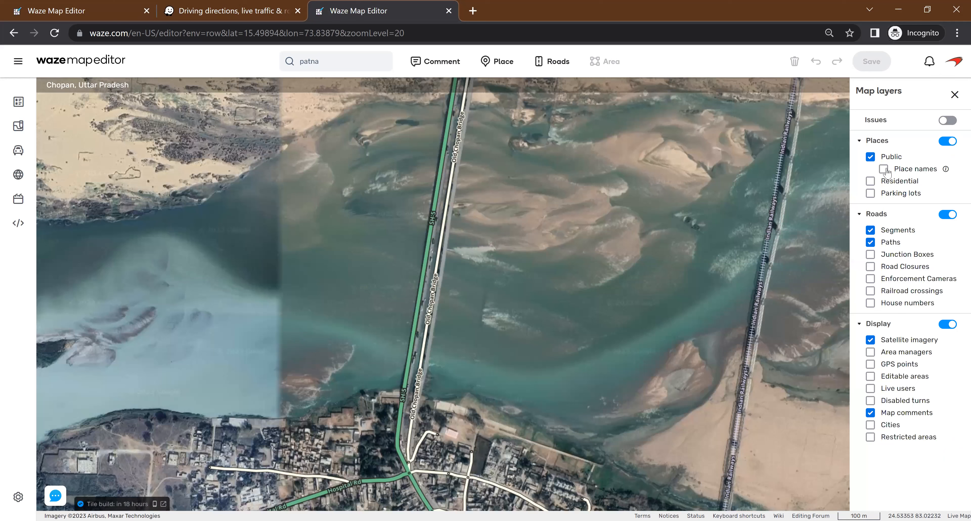
{"action": "left_click", "coordinate": [883, 168]}
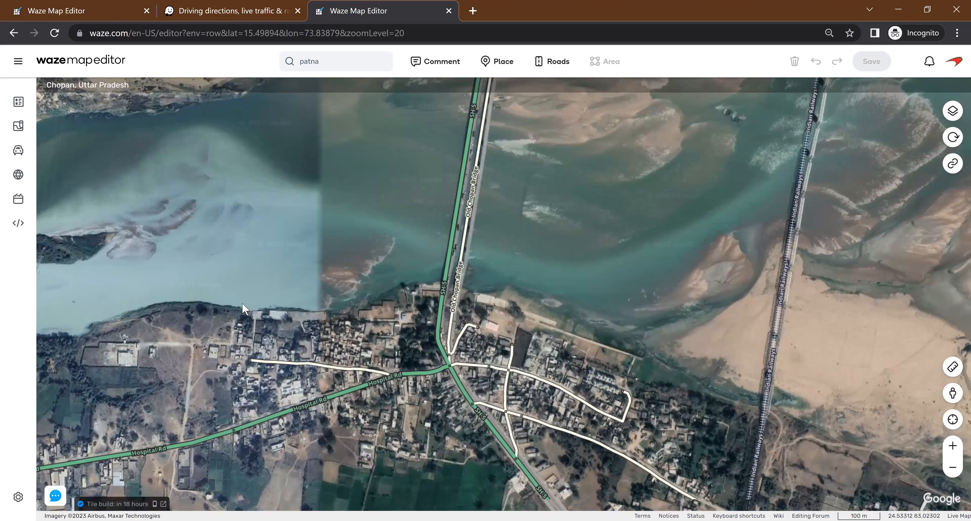
{"action": "left_click_drag", "start_coordinate": [580, 282], "coordinate": [570, 346]}
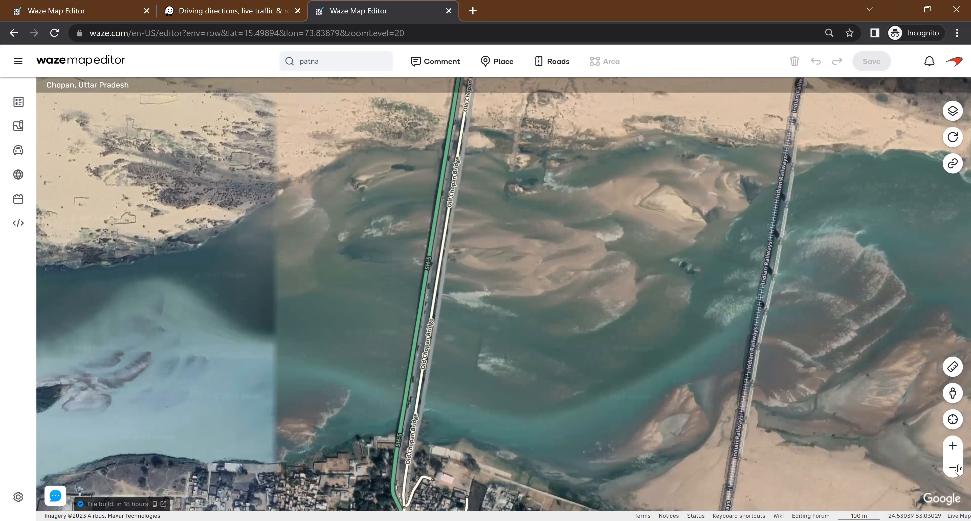
{"action": "left_click", "coordinate": [954, 467]}
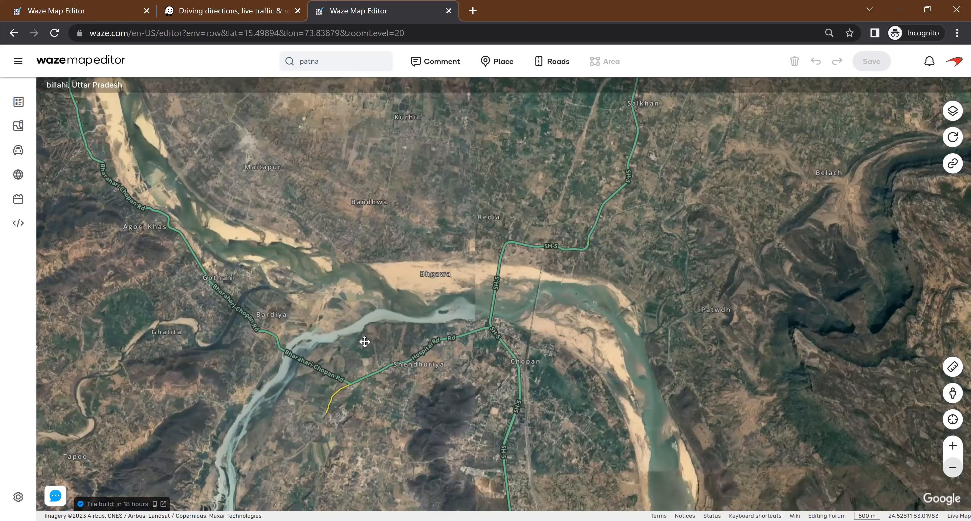
{"action": "left_click_drag", "start_coordinate": [296, 275], "coordinate": [292, 384]}
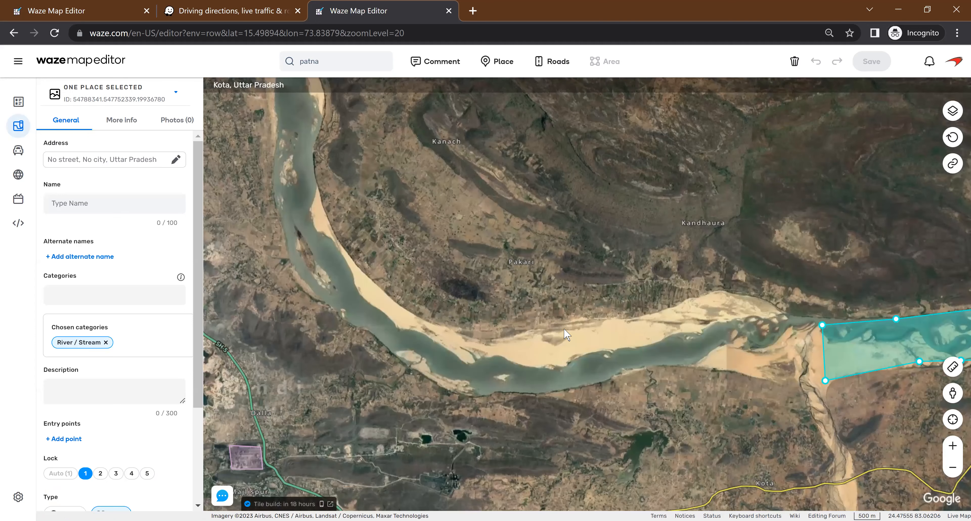
Examine the unmapped river stretch between Dalla and the west end of the unnamed River / Stream area near Kota.
{"action": "left_click_drag", "start_coordinate": [448, 248], "coordinate": [527, 333]}
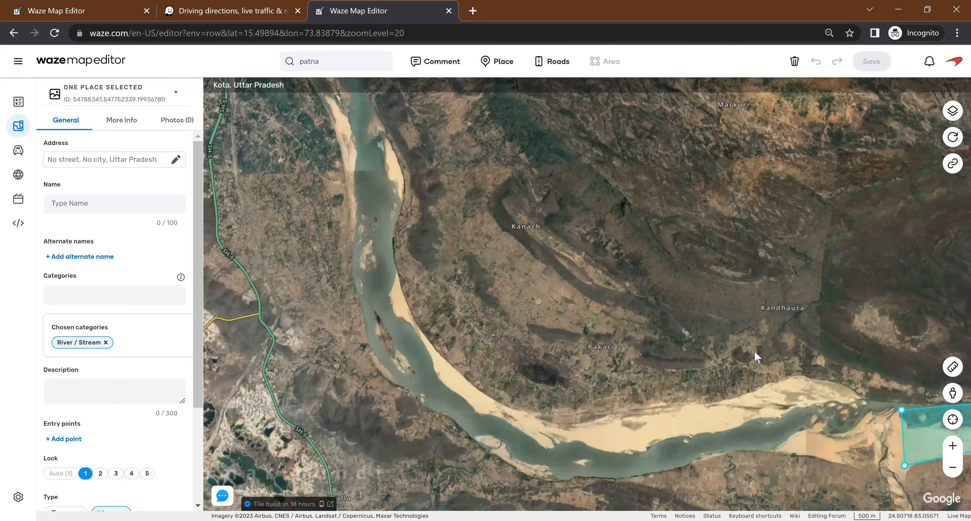
{"action": "left_click_drag", "start_coordinate": [900, 442], "coordinate": [741, 351]}
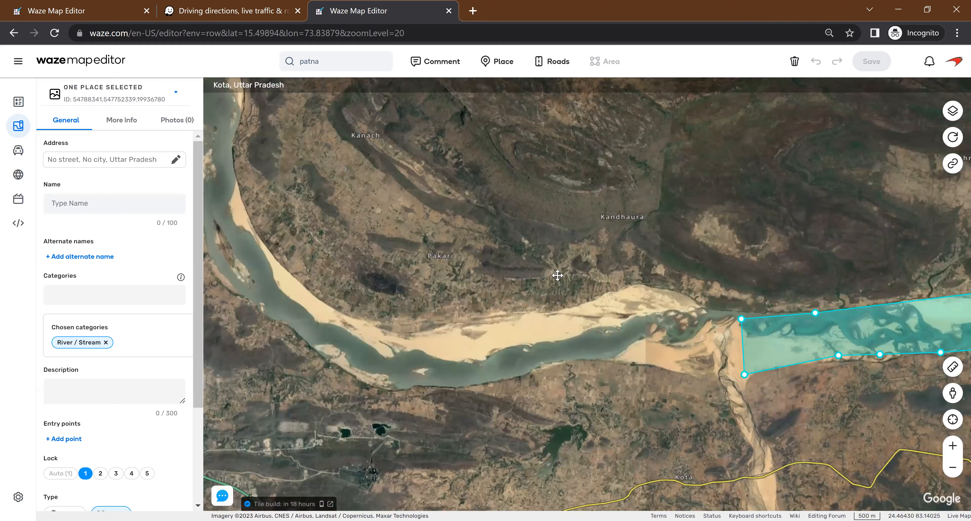
{"action": "left_click_drag", "start_coordinate": [741, 401], "coordinate": [865, 416]}
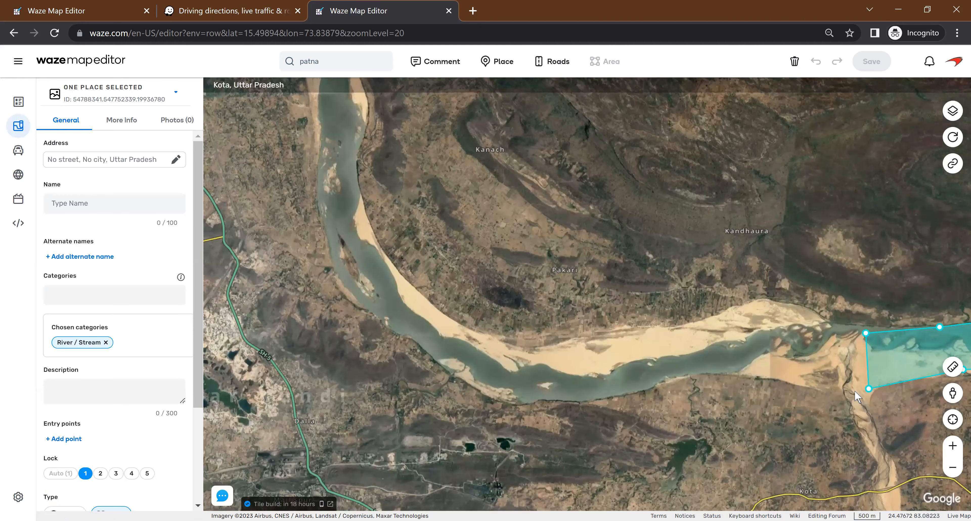
{"action": "left_click_drag", "start_coordinate": [794, 388], "coordinate": [718, 368]}
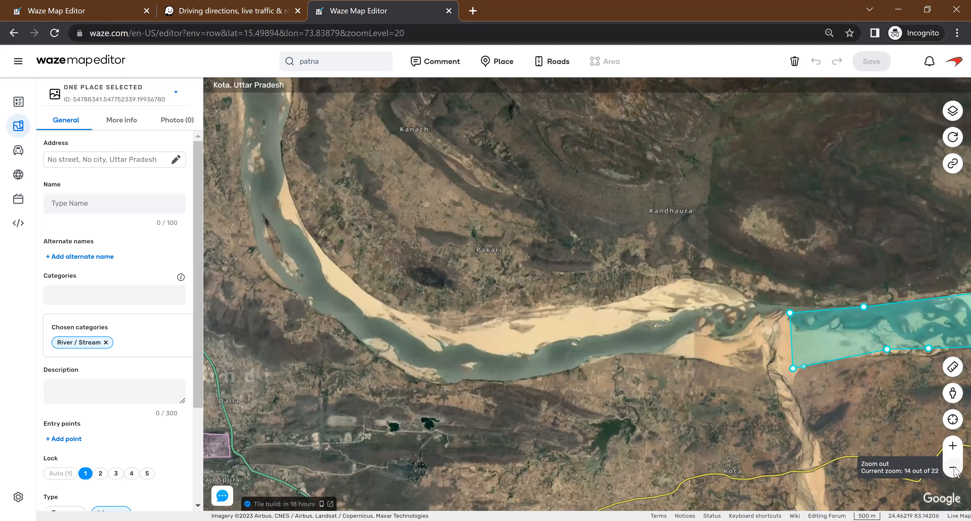
{"action": "scroll", "coordinate": [953, 470], "scroll_direction": "up", "scroll_amount": 2}
{"action": "left_click", "coordinate": [954, 470]}
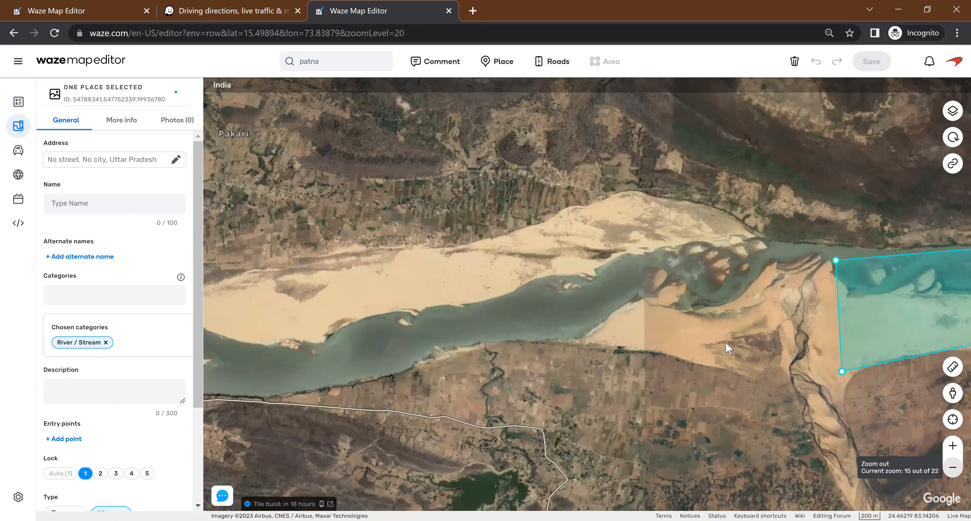
Extend the unnamed River / Stream area near Kota westward by adding a vertex on the south bank beyond the tributary mouth.
{"action": "left_click_drag", "start_coordinate": [728, 346], "coordinate": [596, 371]}
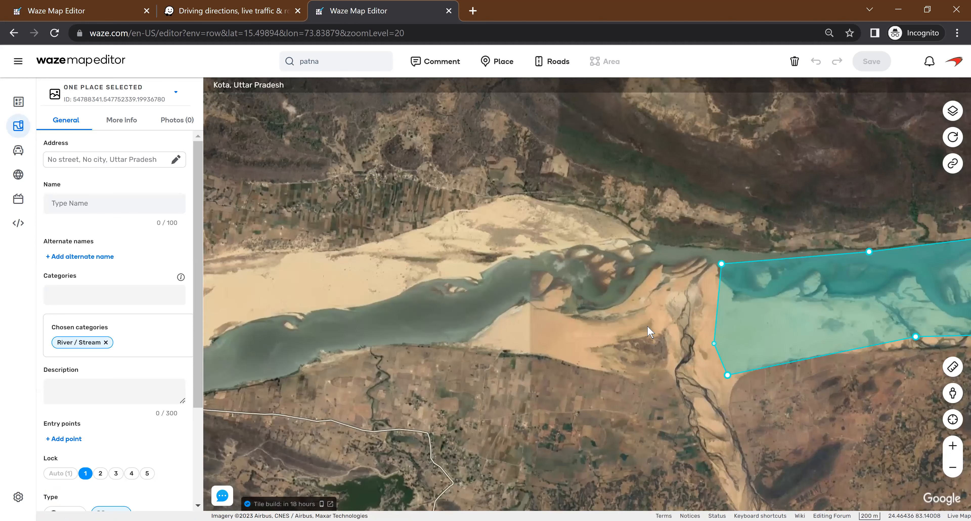
{"action": "left_click_drag", "start_coordinate": [650, 323], "coordinate": [599, 338]}
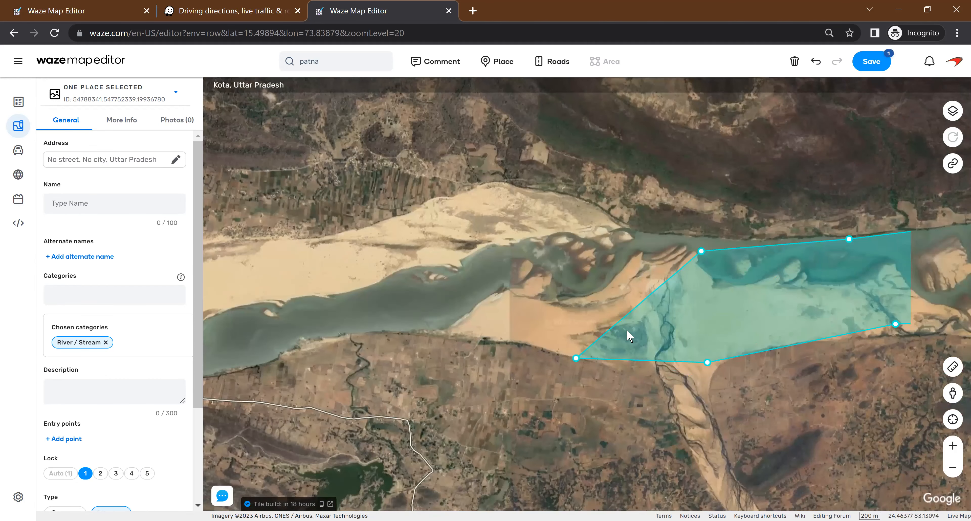
{"action": "left_click_drag", "start_coordinate": [667, 292], "coordinate": [562, 265]}
{"action": "left_click", "coordinate": [639, 293]}
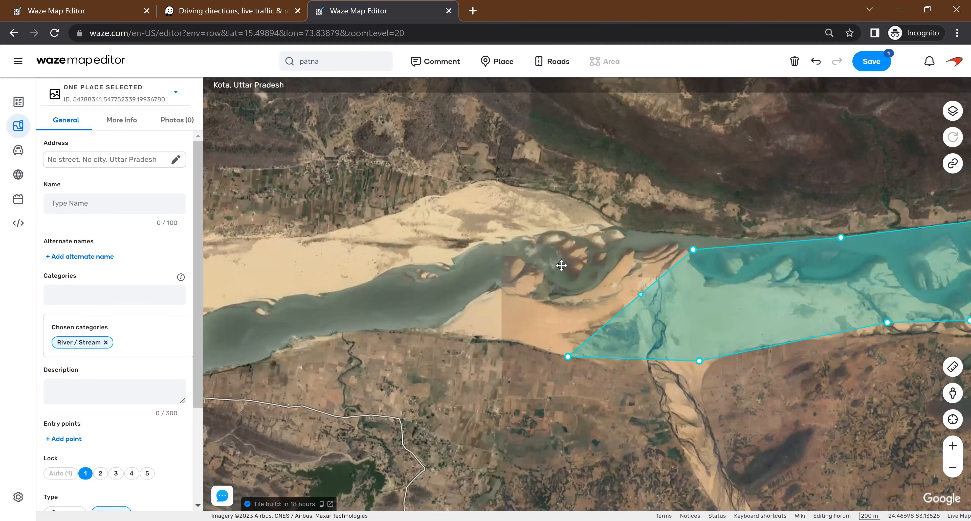
{"action": "left_click_drag", "start_coordinate": [433, 250], "coordinate": [337, 211]}
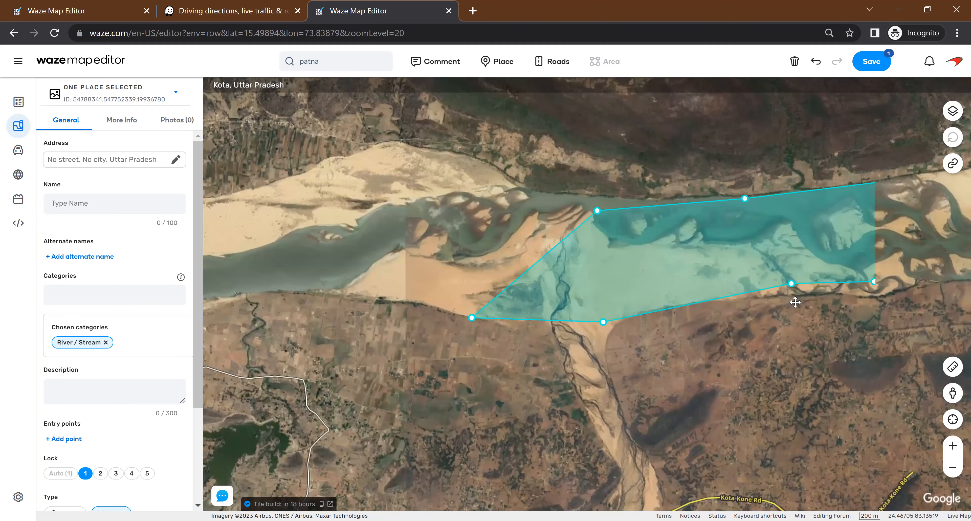
{"action": "left_click_drag", "start_coordinate": [537, 262], "coordinate": [829, 313]}
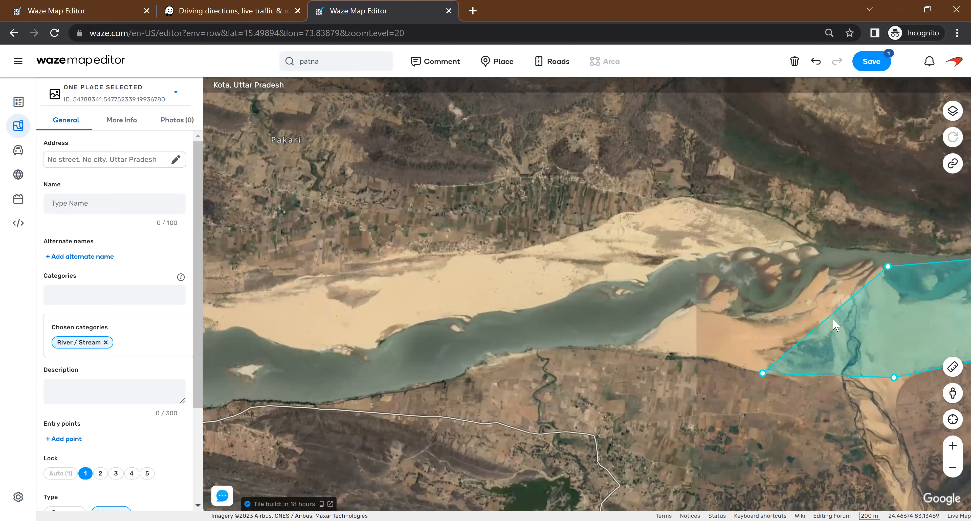
{"action": "key", "text": "Escape"}
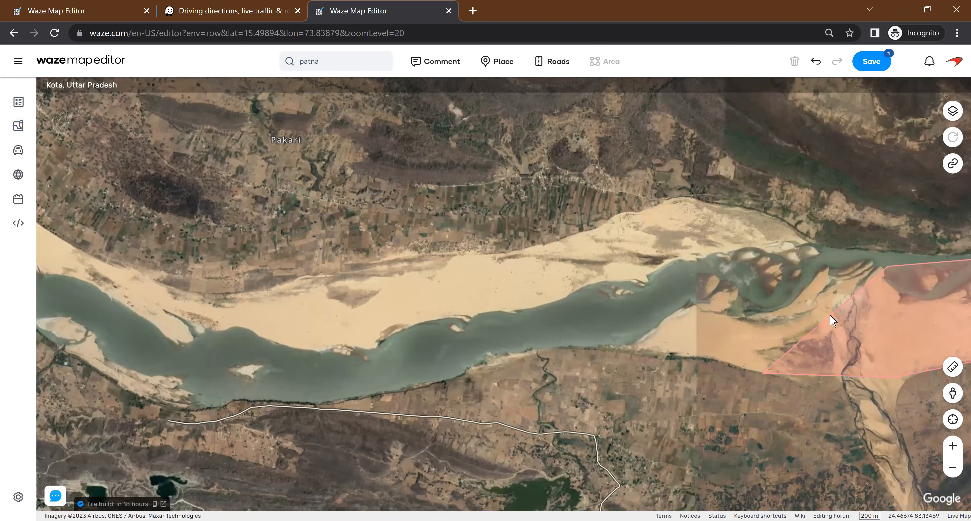
{"action": "left_click", "coordinate": [832, 321]}
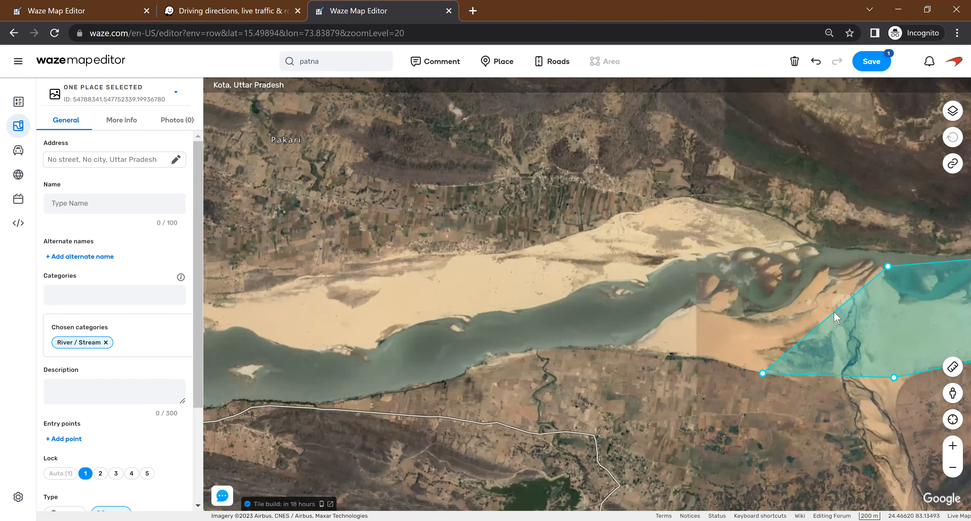
Move the river area's northwest corner up to the north bank and save the reshaped place.
{"action": "left_click", "coordinate": [955, 447]}
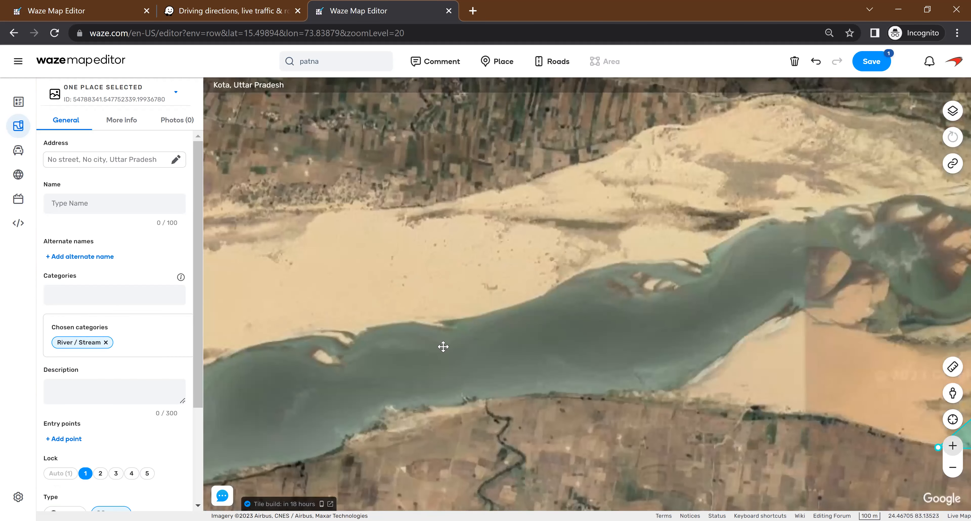
{"action": "left_click_drag", "start_coordinate": [722, 400], "coordinate": [684, 392]}
{"action": "left_click_drag", "start_coordinate": [660, 282], "coordinate": [637, 279]}
{"action": "left_click_drag", "start_coordinate": [712, 235], "coordinate": [709, 209]}
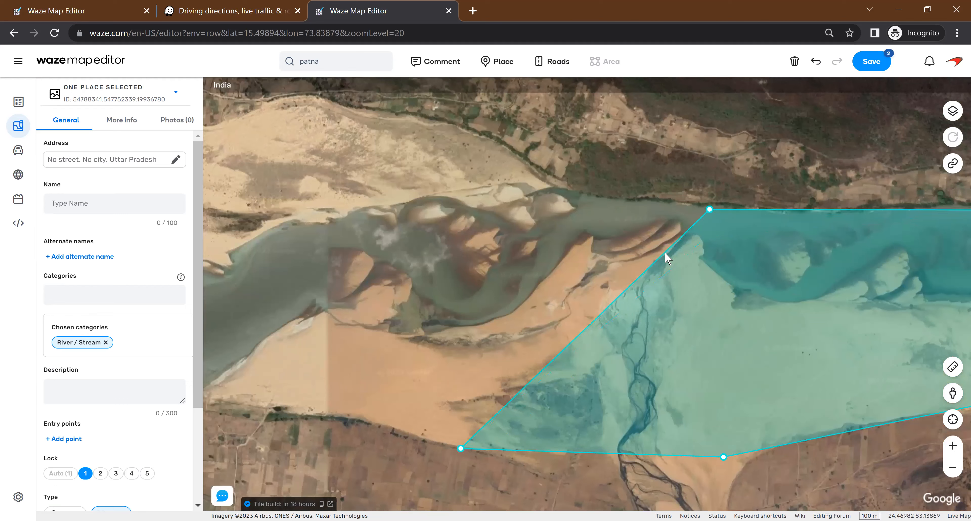
{"action": "left_click_drag", "start_coordinate": [640, 254], "coordinate": [601, 254]}
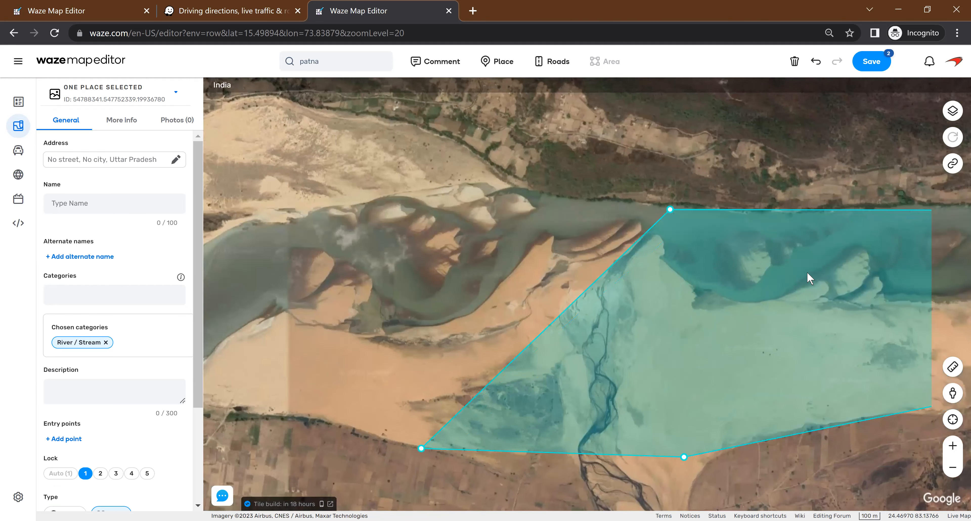
{"action": "left_click_drag", "start_coordinate": [809, 278], "coordinate": [903, 282]}
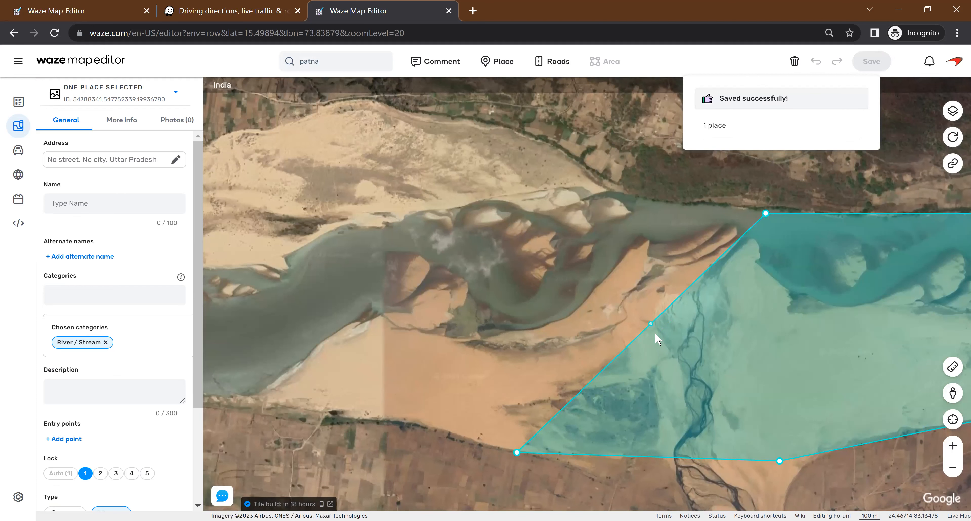
Move the river area's southwest corner farther west along the south bank, past the sandbar, and save the place.
{"action": "left_click", "coordinate": [610, 374]}
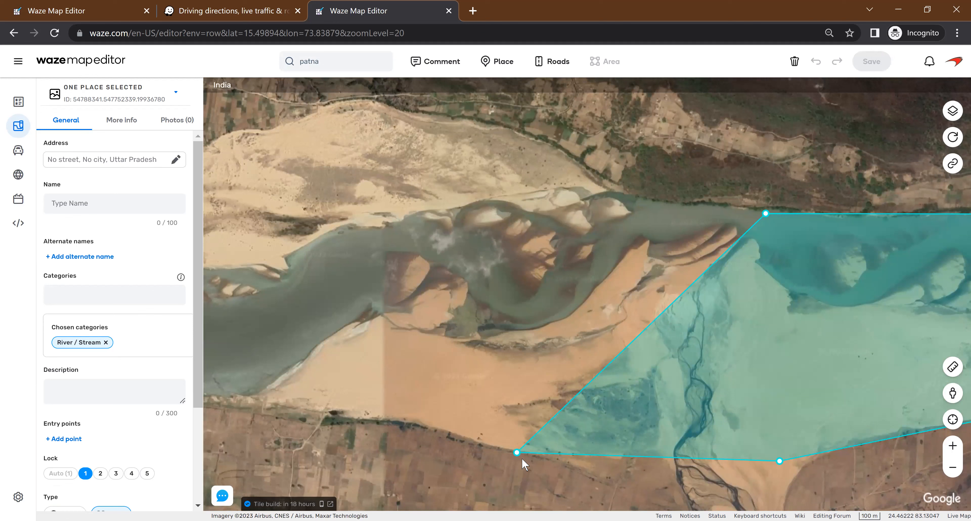
{"action": "left_click_drag", "start_coordinate": [211, 394], "coordinate": [209, 400]}
{"action": "left_click_drag", "start_coordinate": [368, 454], "coordinate": [705, 466]}
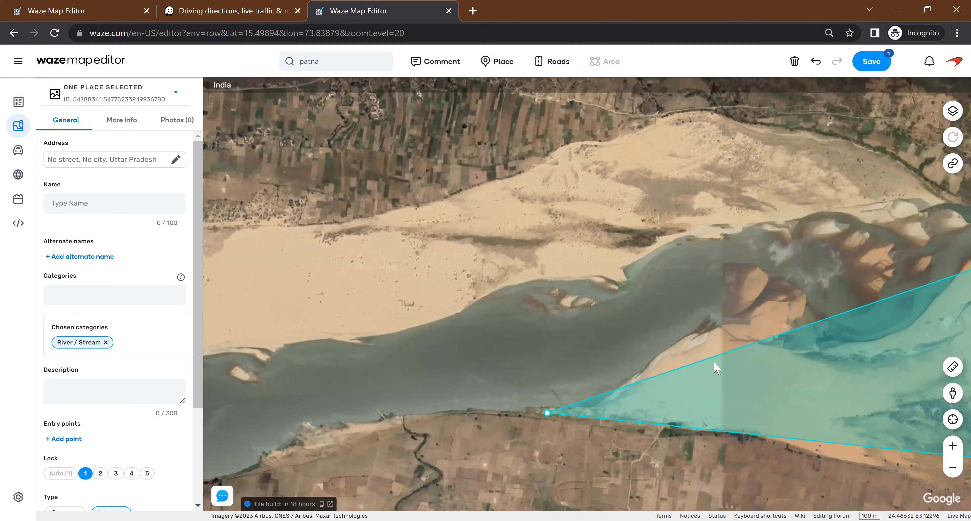
{"action": "key", "text": "ctrl+s"}
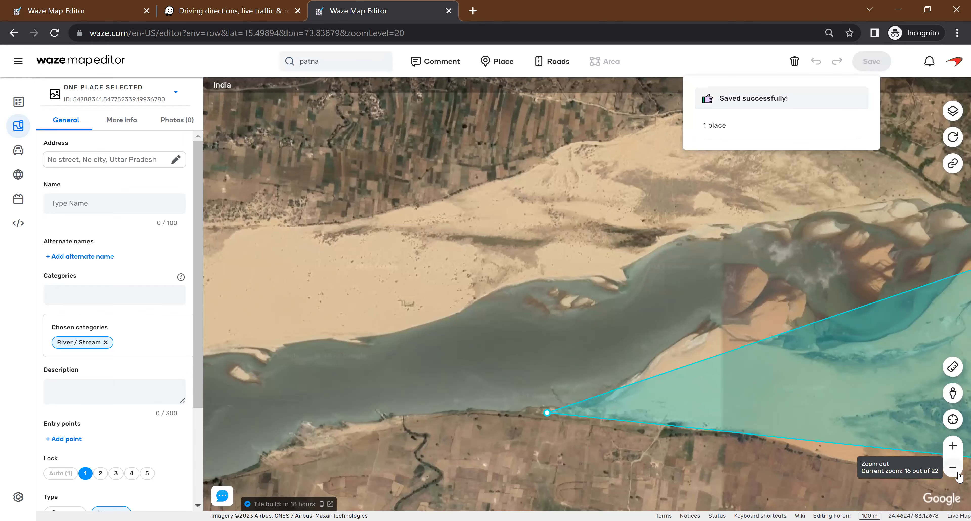
Extend the unnamed River / Stream area near Kota by adding a vertex on the north bank opposite its southwest corner, and save the place.
{"action": "left_click", "coordinate": [956, 474]}
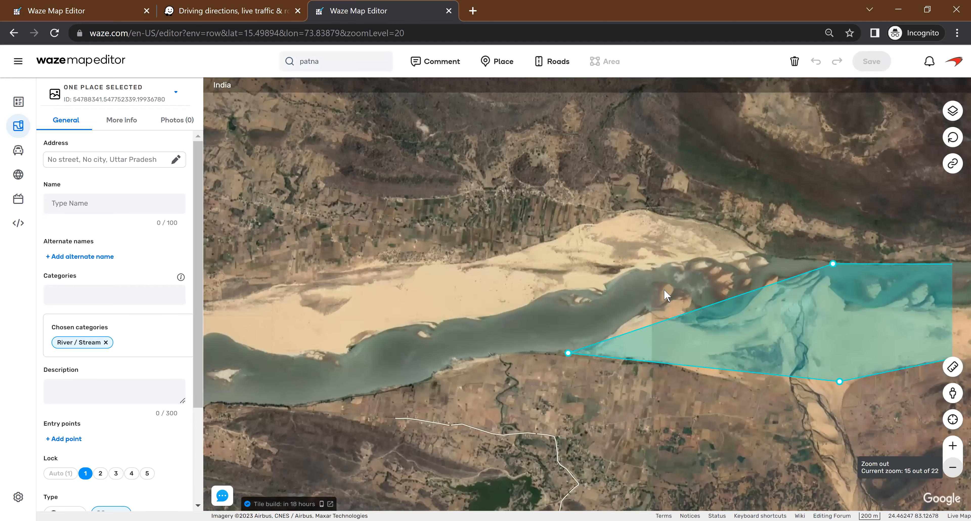
{"action": "key", "text": "minus"}
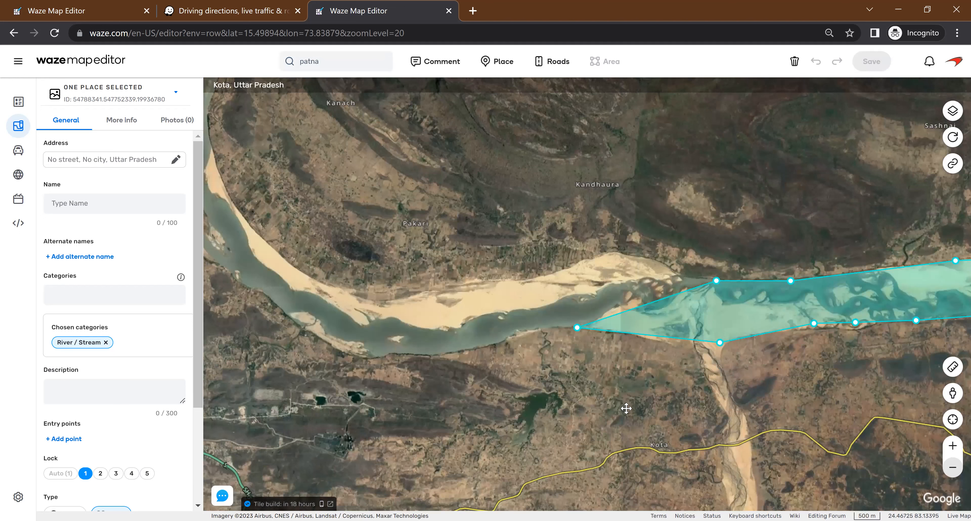
{"action": "left_click_drag", "start_coordinate": [658, 300], "coordinate": [641, 353]}
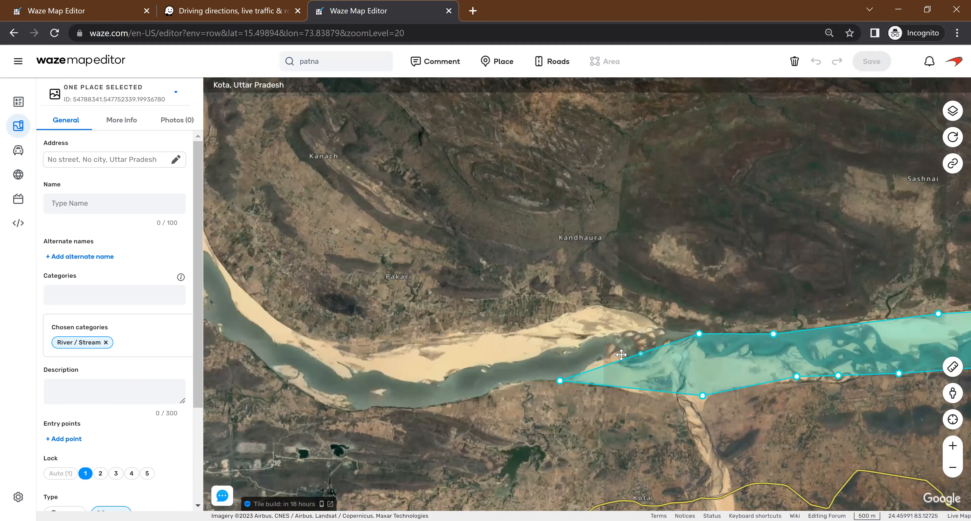
{"action": "left_click_drag", "start_coordinate": [663, 375], "coordinate": [634, 368]}
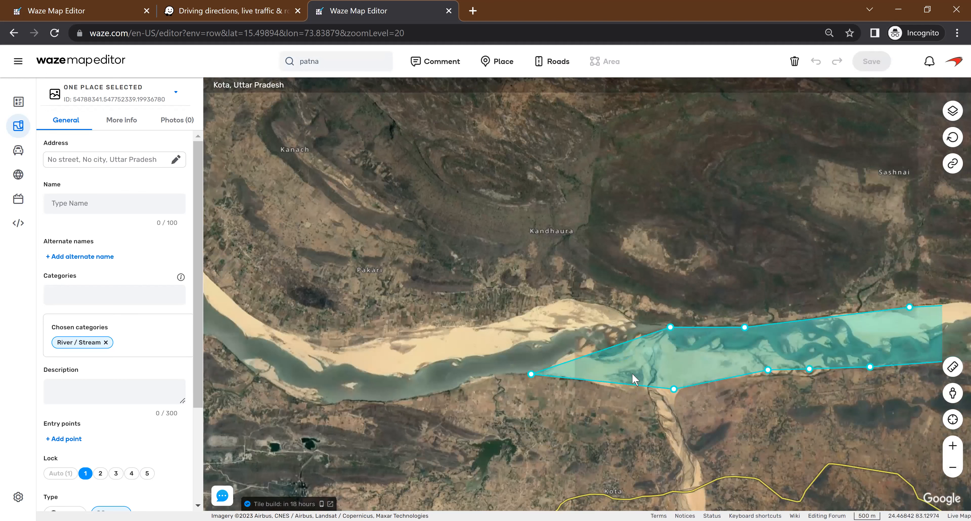
{"action": "key", "text": "Escape"}
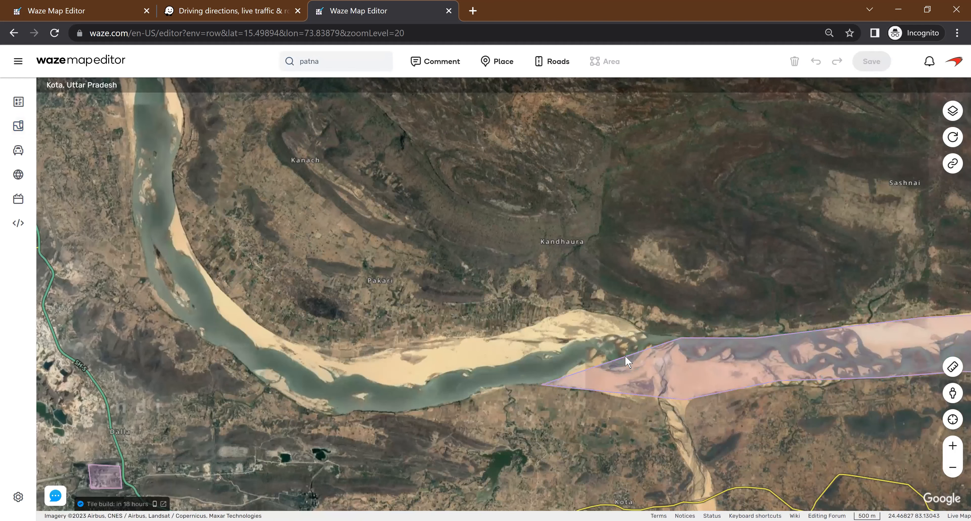
{"action": "left_click", "coordinate": [621, 365]}
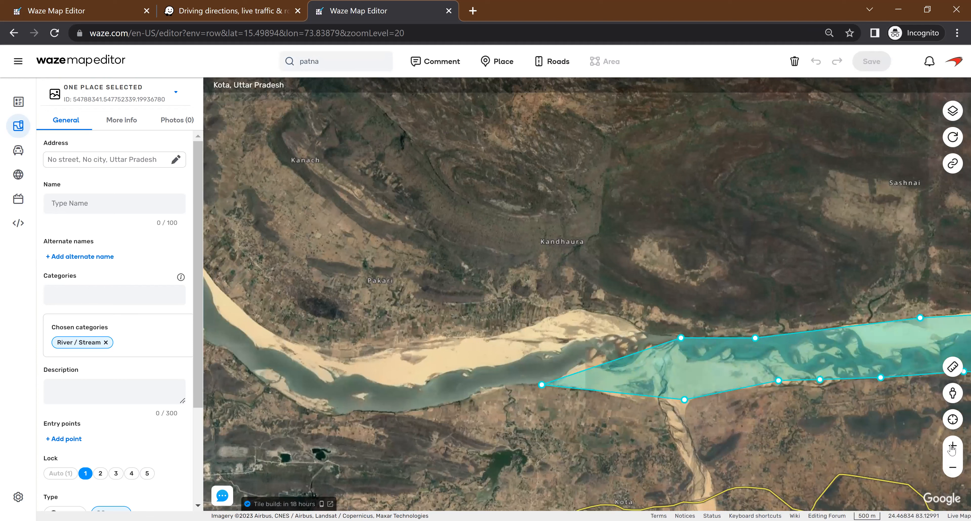
{"action": "left_click", "coordinate": [951, 446]}
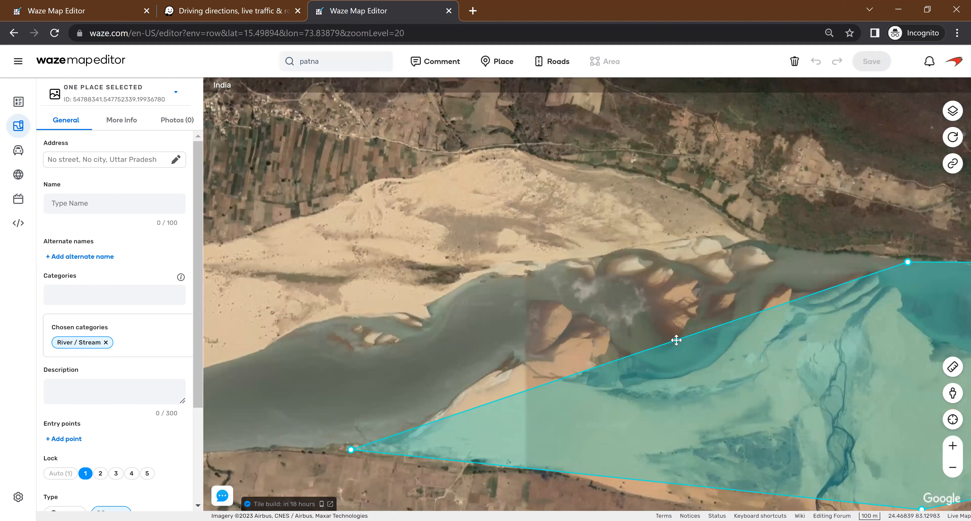
{"action": "left_click_drag", "start_coordinate": [676, 340], "coordinate": [295, 221]}
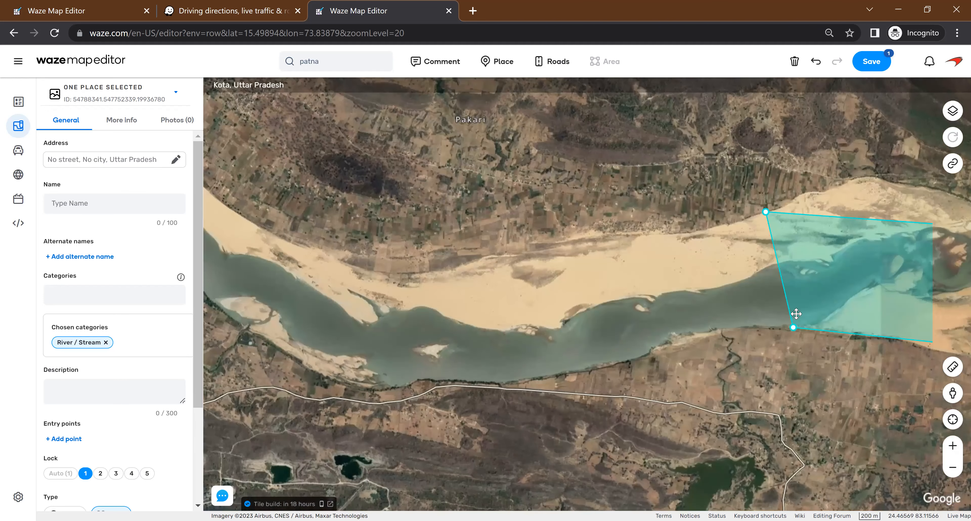
{"action": "left_click_drag", "start_coordinate": [772, 310], "coordinate": [635, 359]}
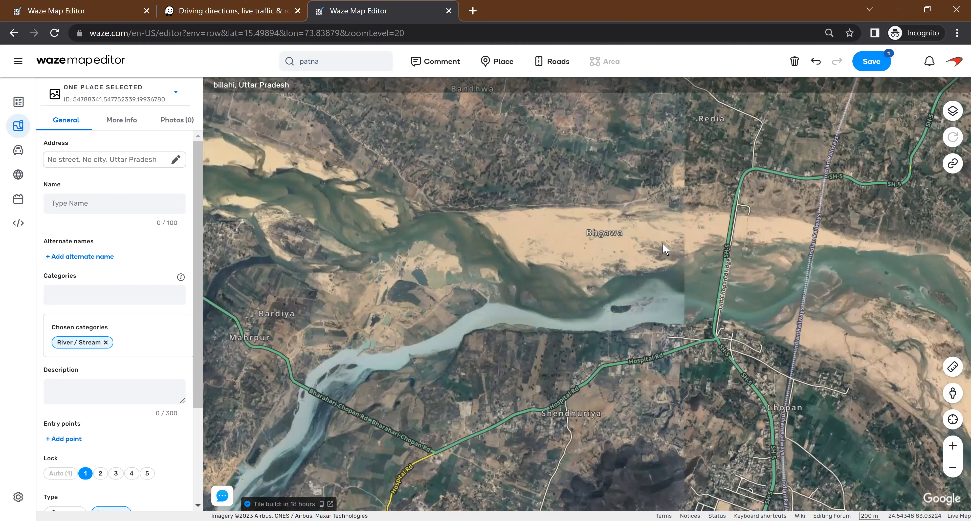
{"action": "key", "text": "ctrl+s"}
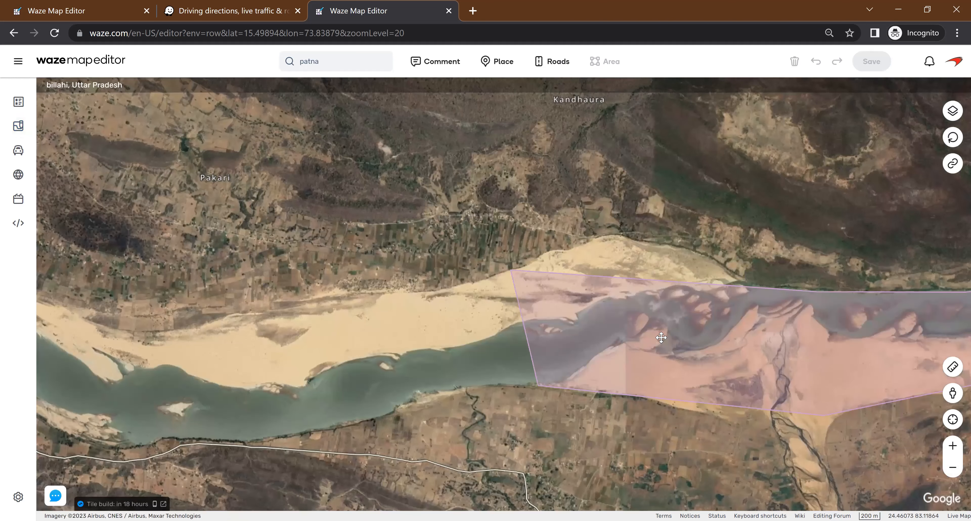
Review the reshaped river area near Kota and the mapped Mandovi in Panjim against the unmapped river stretch around Chopan and Bhgawa.
{"action": "left_click", "coordinate": [701, 303]}
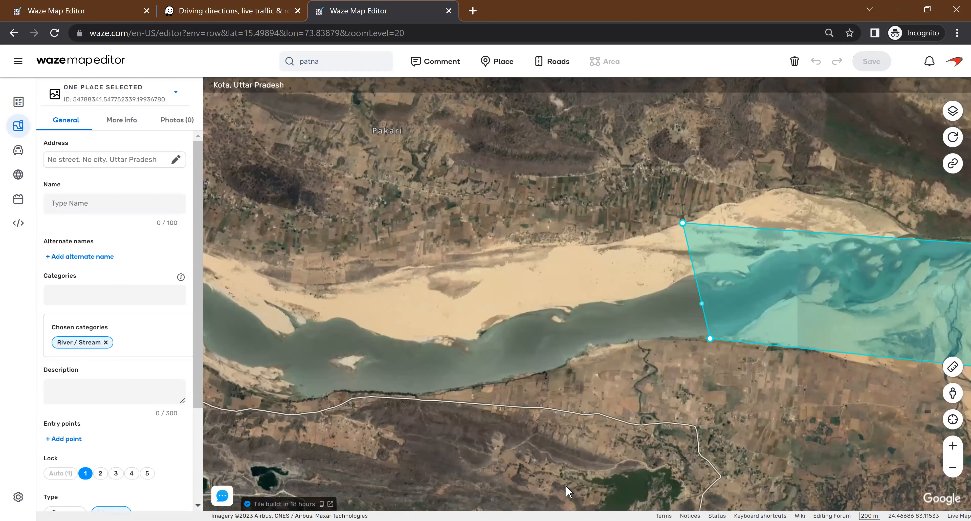
{"action": "key", "text": "Escape"}
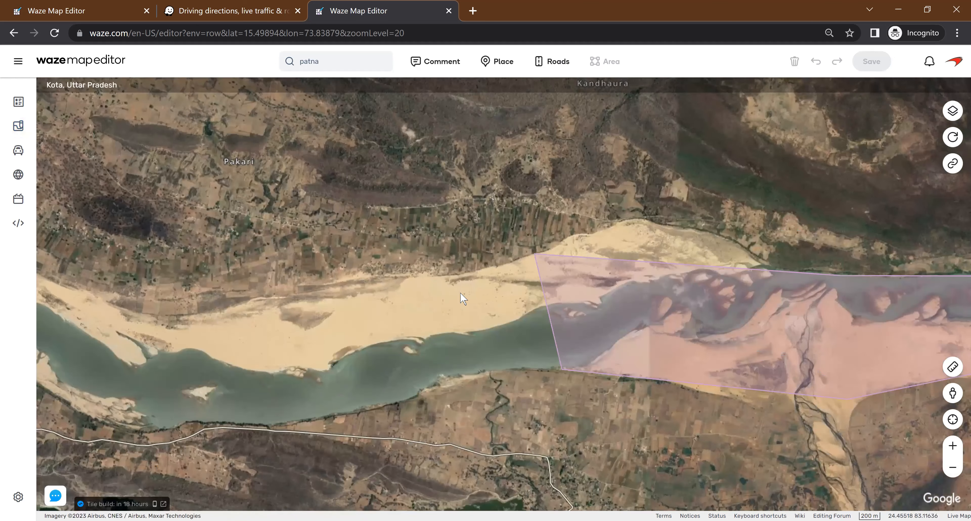
{"action": "key", "text": "ctrl+Tab"}
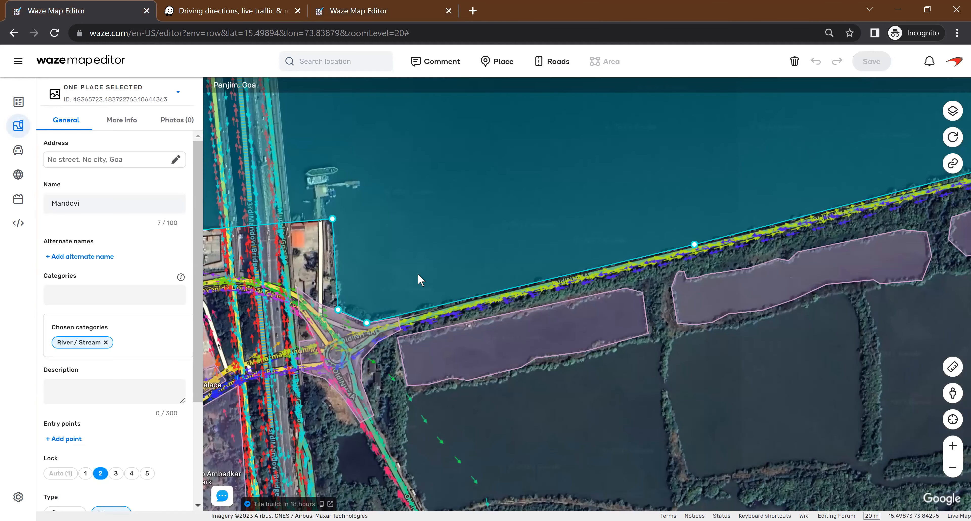
{"action": "left_click_drag", "start_coordinate": [330, 397], "coordinate": [522, 282]}
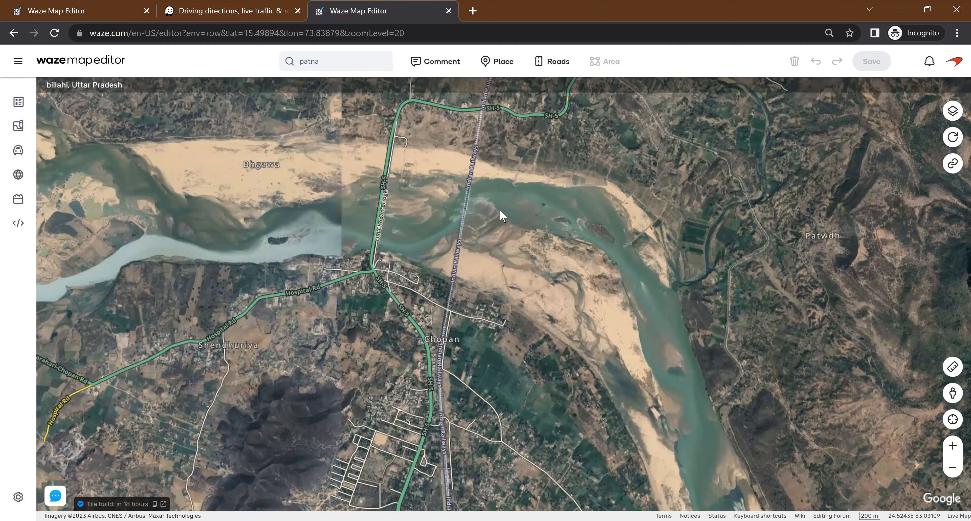
{"action": "left_click_drag", "start_coordinate": [565, 281], "coordinate": [562, 254]}
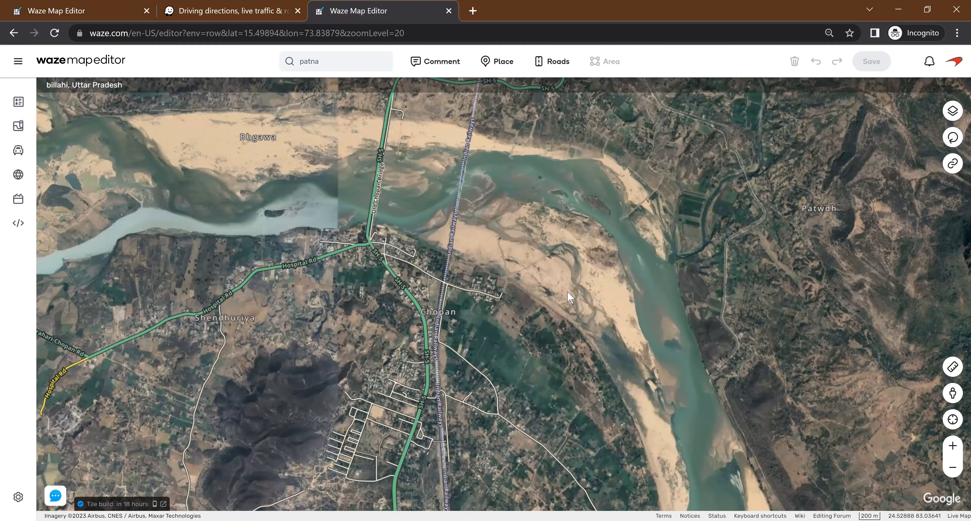
{"action": "left_click_drag", "start_coordinate": [553, 265], "coordinate": [558, 303]}
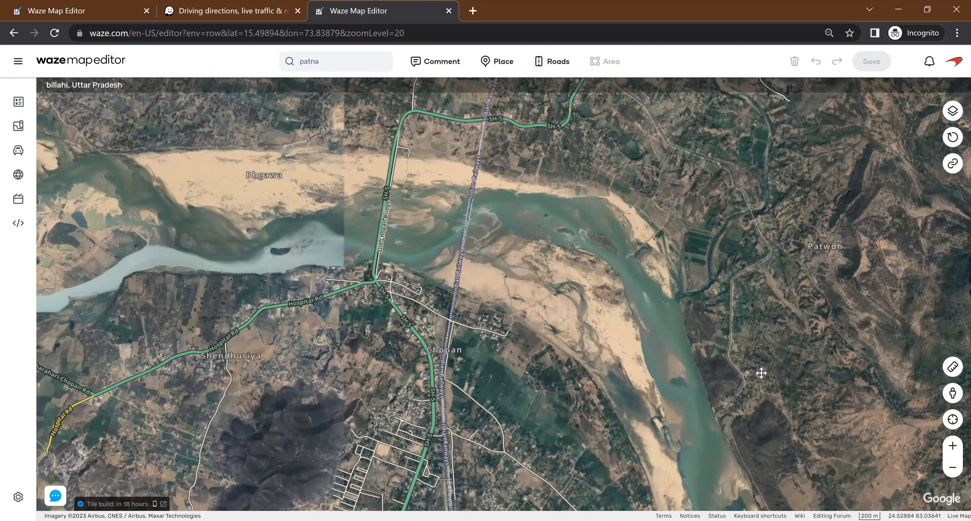